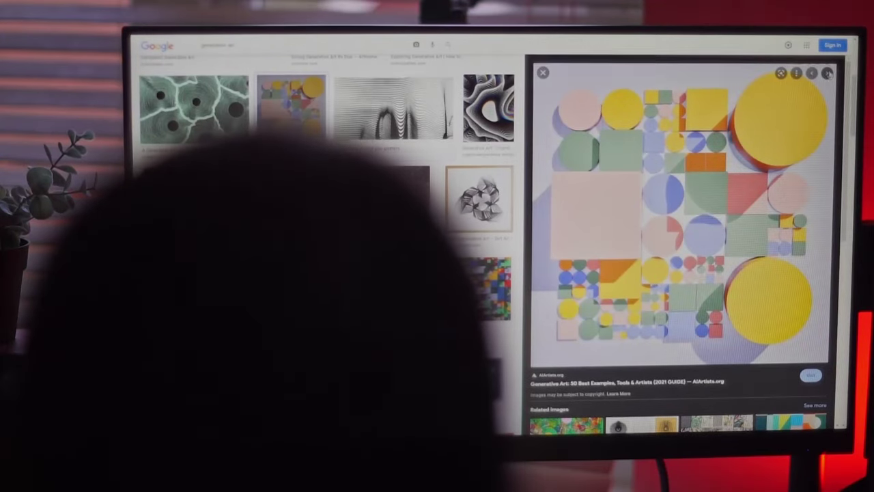
Step: Step to the next image result for 'how to make generative art'
{"action": "key", "text": "Right"}
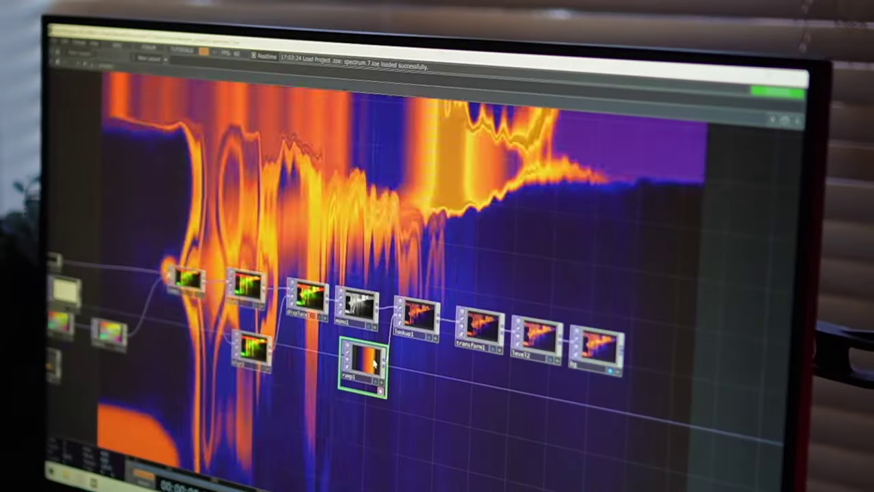
{"action": "key", "text": "p"}
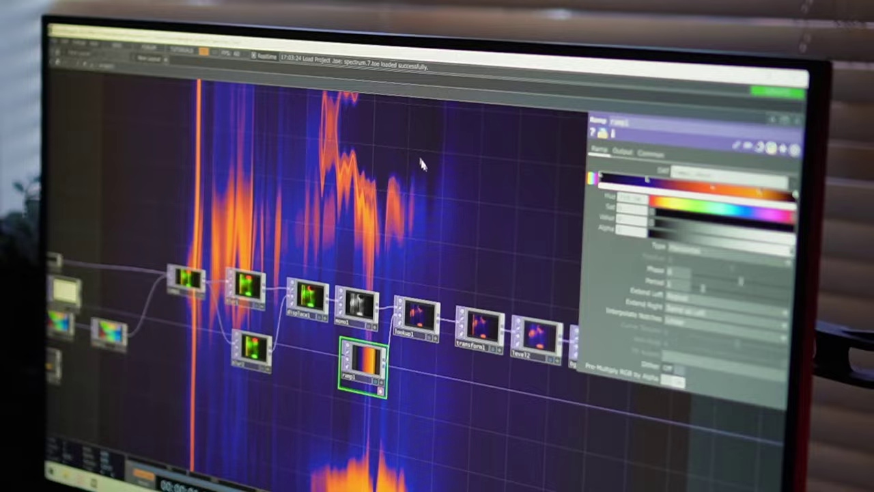
{"action": "left_click_drag", "start_coordinate": [420, 166], "coordinate": [403, 347]}
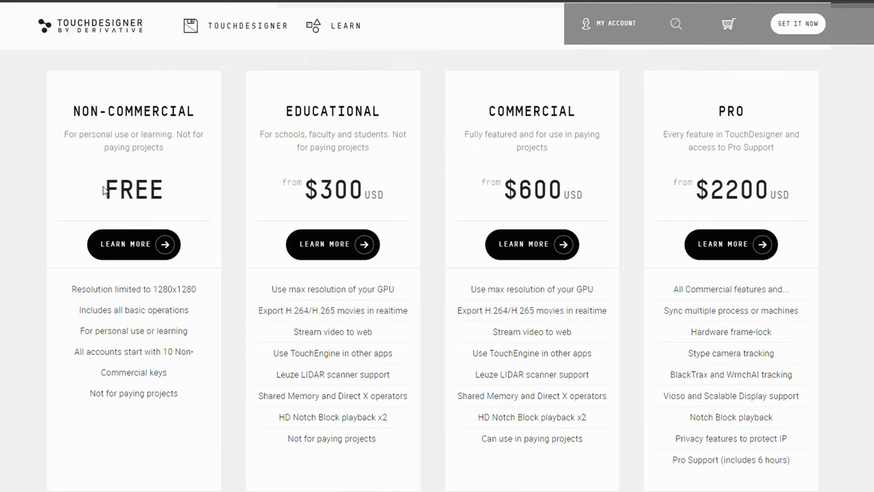
{"action": "left_click_drag", "start_coordinate": [111, 193], "coordinate": [179, 191]}
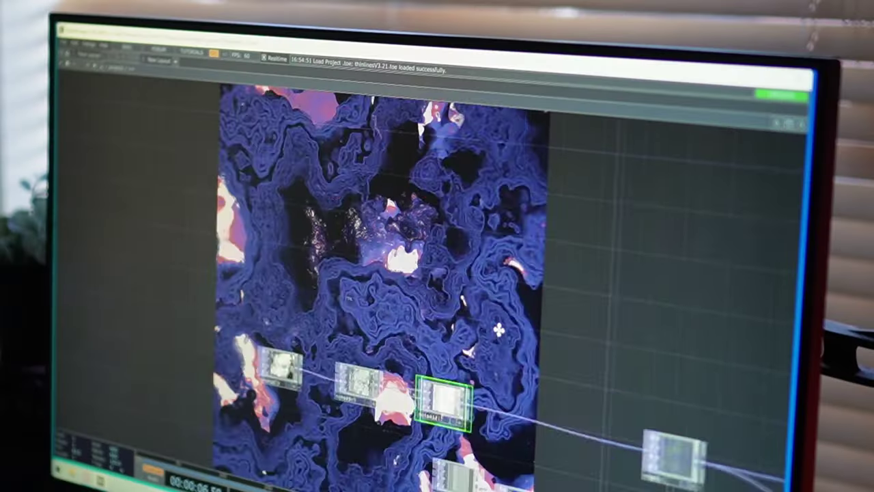
{"action": "key", "text": "p"}
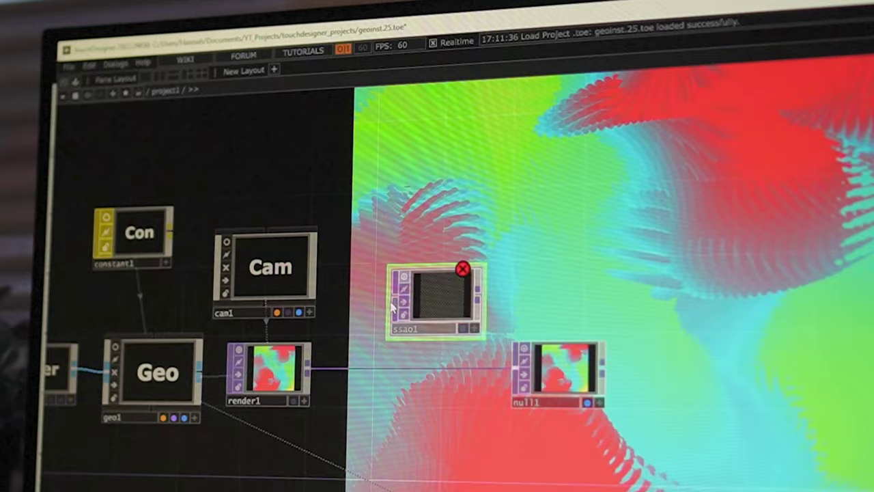
Step: Wire render1 into ssao1 and ssao1 into null1, moving ssao1 in line between them
{"action": "left_click_drag", "start_coordinate": [311, 366], "coordinate": [391, 300]}
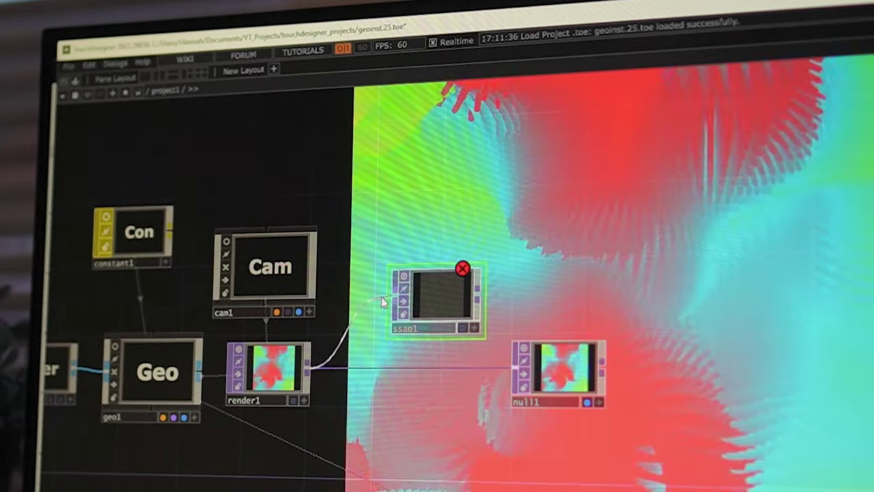
{"action": "scroll", "coordinate": [451, 287], "scroll_direction": "up", "scroll_amount": 3}
{"action": "left_click_drag", "start_coordinate": [513, 229], "coordinate": [578, 367]}
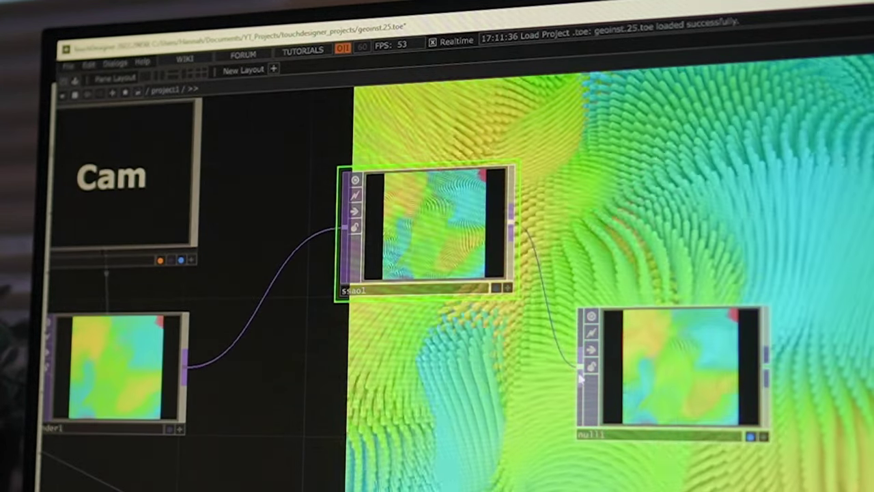
{"action": "left_click_drag", "start_coordinate": [468, 254], "coordinate": [430, 392]}
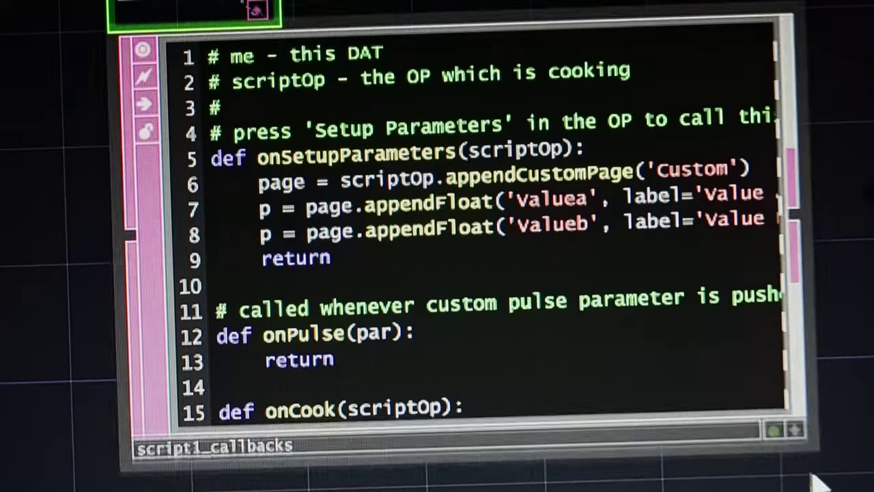
{"action": "scroll", "coordinate": [585, 293], "scroll_direction": "down", "scroll_amount": 4}
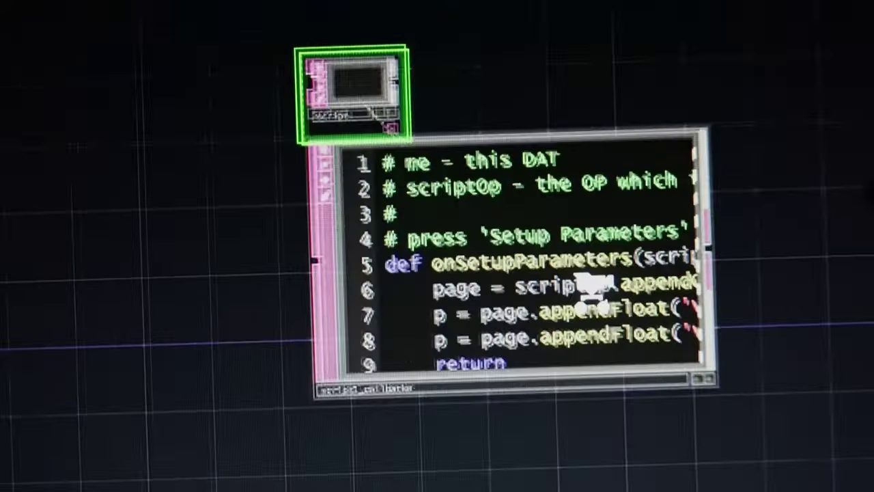
{"action": "scroll", "coordinate": [592, 283], "scroll_direction": "up", "scroll_amount": 8}
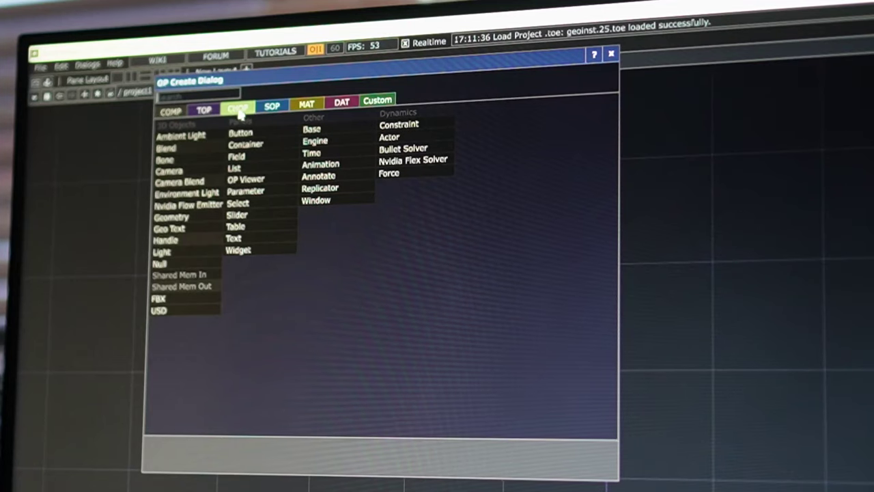
Step: Pick the TOP family, raise the noise period to about 3.6, and show the network
{"action": "left_click", "coordinate": [209, 112]}
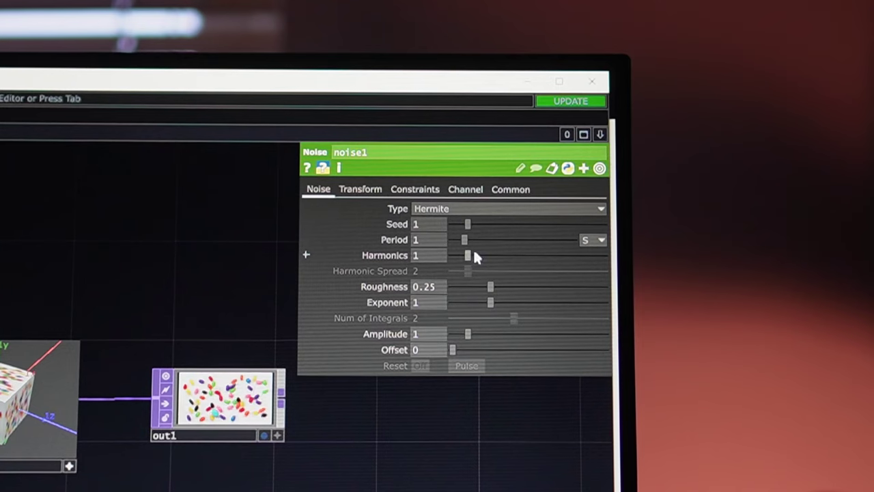
{"action": "left_click_drag", "start_coordinate": [468, 240], "coordinate": [476, 258]}
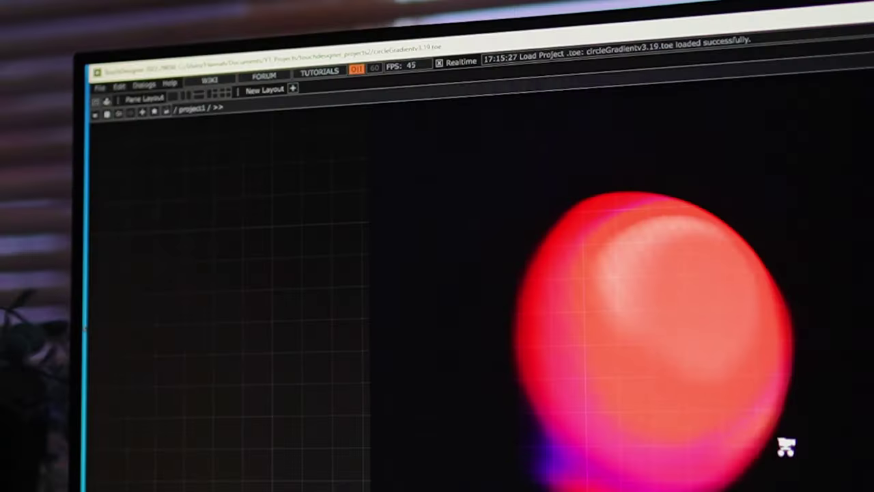
{"action": "key", "text": "h"}
{"action": "left_click_drag", "start_coordinate": [421, 394], "coordinate": [523, 301]}
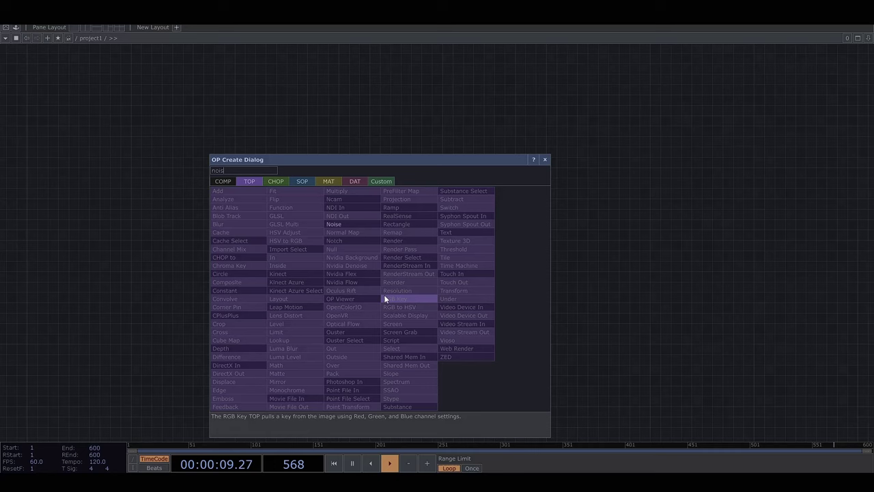
Step: Place noise6 as the background display and wire a new null13 after it
{"action": "left_click", "coordinate": [361, 224]}
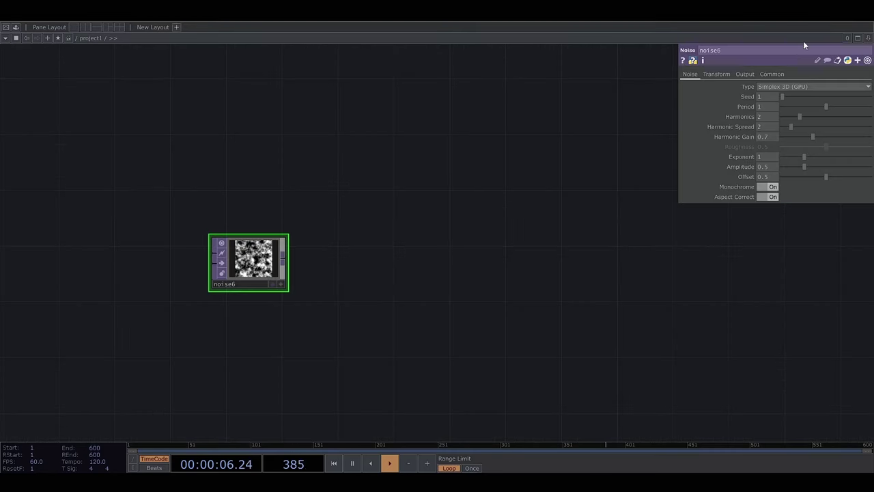
{"action": "left_click", "coordinate": [772, 74]}
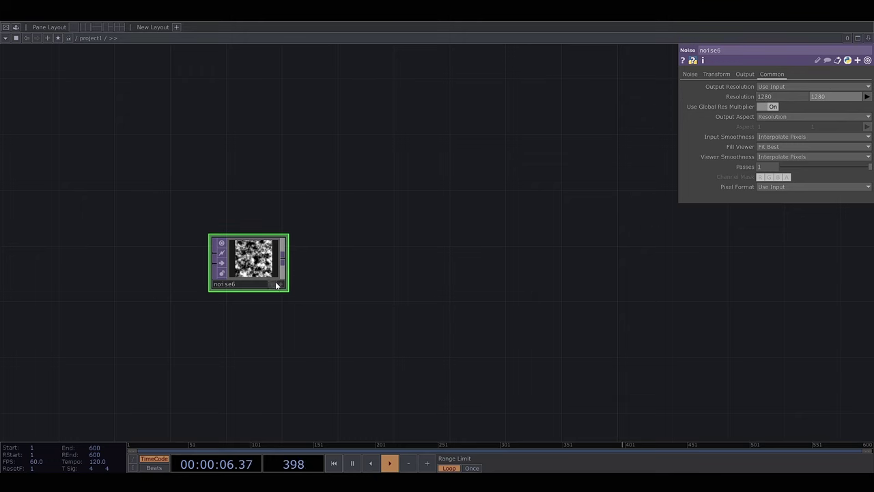
{"action": "left_click", "coordinate": [276, 284]}
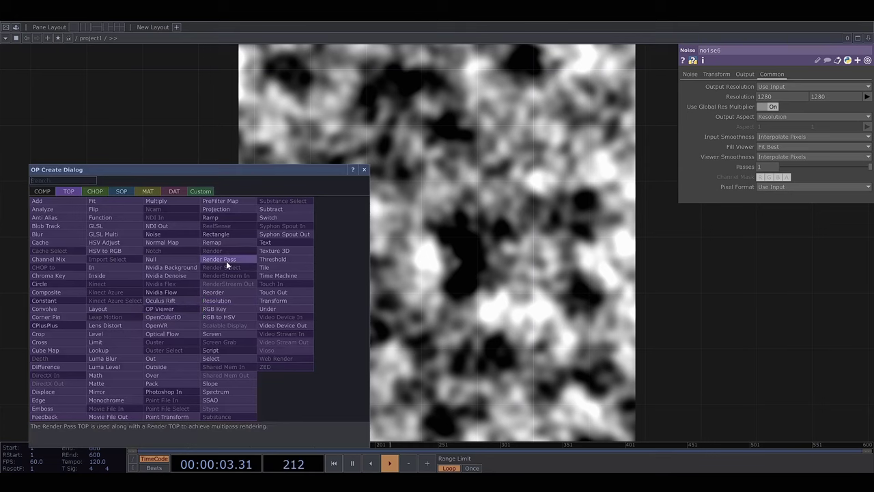
{"action": "type", "text": "null"}
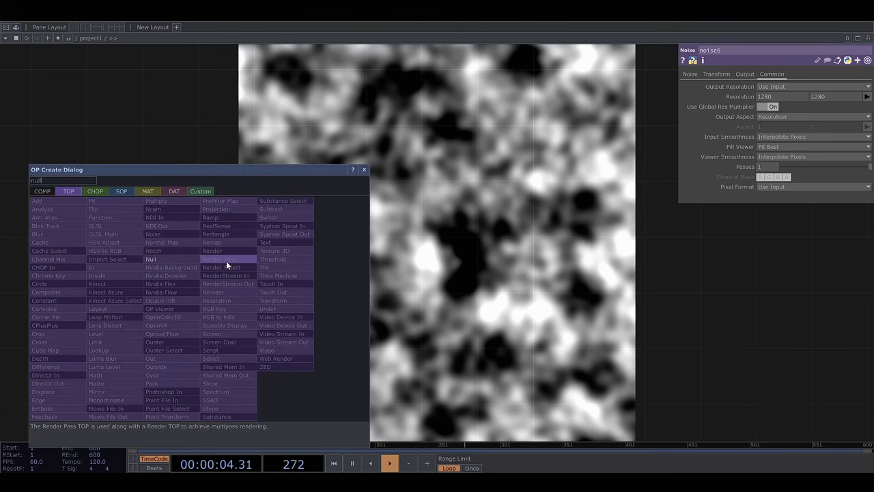
{"action": "left_click", "coordinate": [168, 257]}
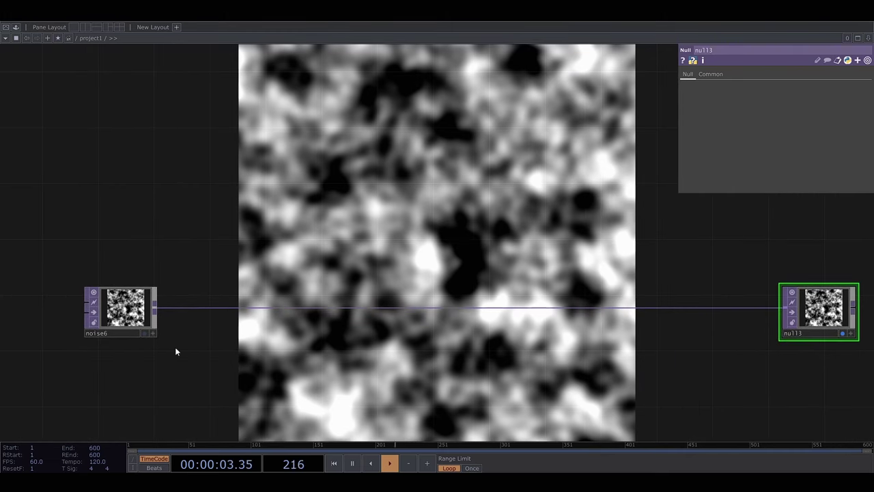
Step: Set noise6 to Simplex 3D (GPU) with period 5 and harmonics 0
{"action": "left_click", "coordinate": [120, 318]}
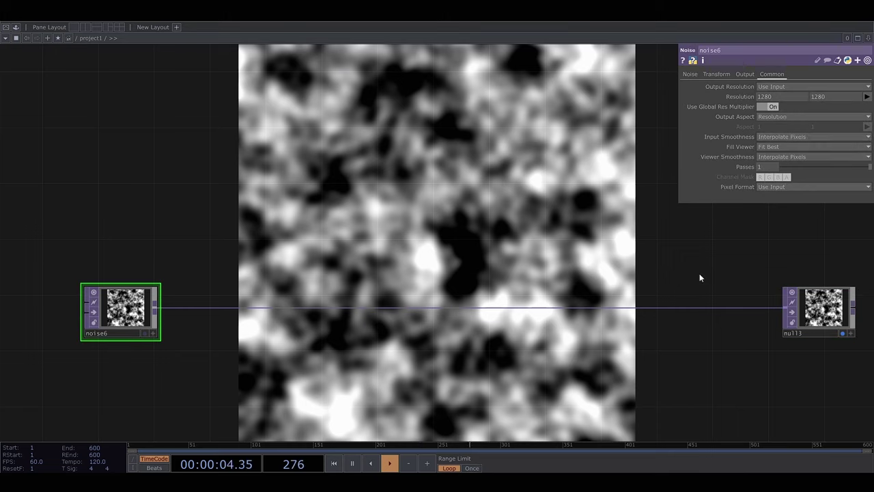
{"action": "left_click", "coordinate": [691, 75]}
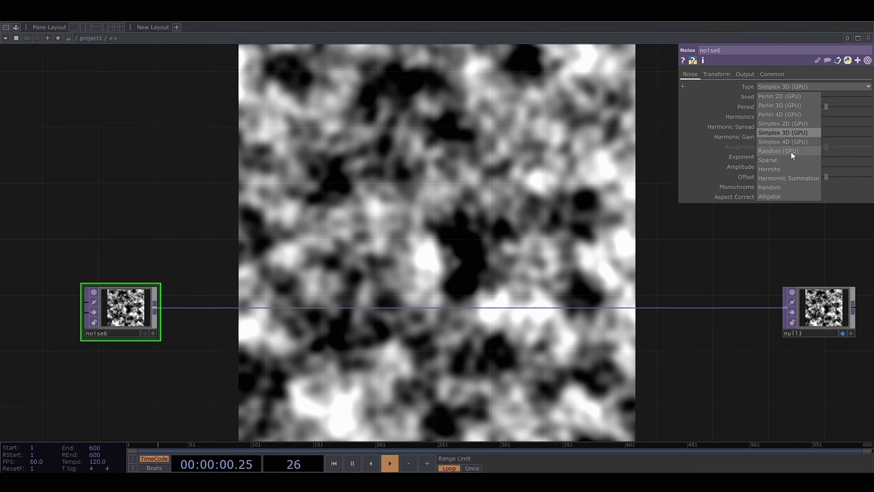
{"action": "left_click", "coordinate": [790, 151]}
{"action": "left_click", "coordinate": [792, 87]}
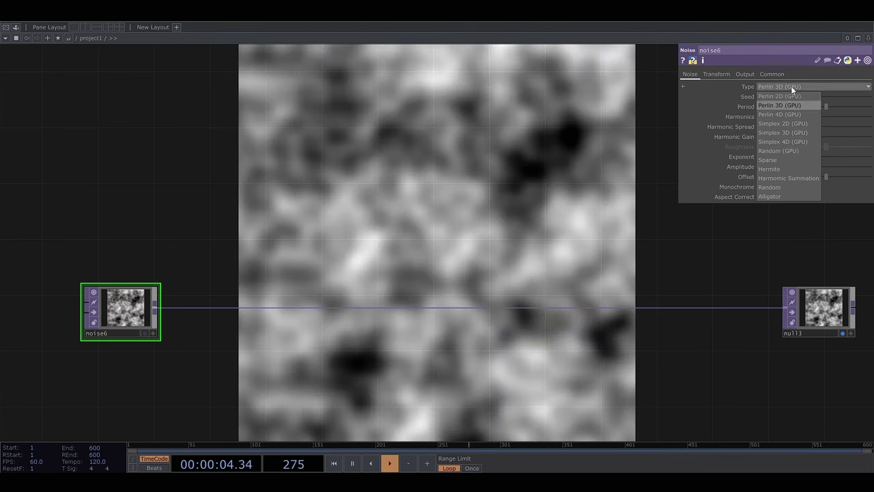
{"action": "left_click", "coordinate": [796, 133]}
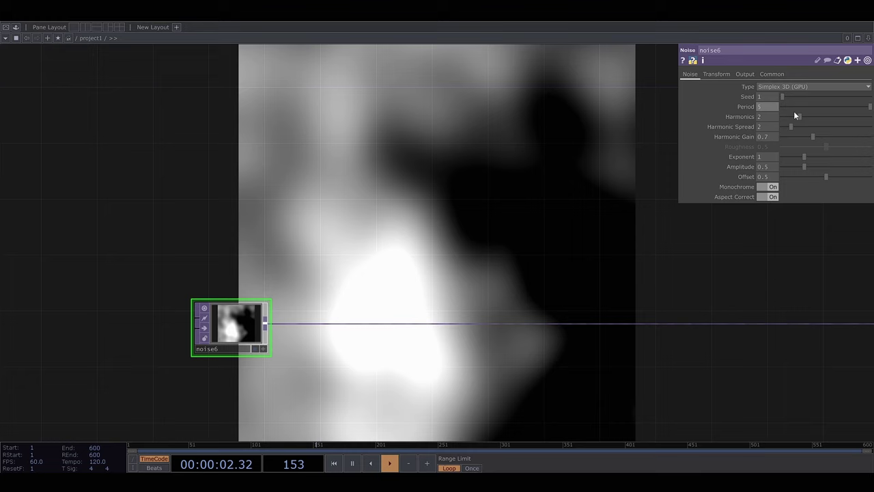
{"action": "left_click_drag", "start_coordinate": [796, 116], "coordinate": [779, 116]}
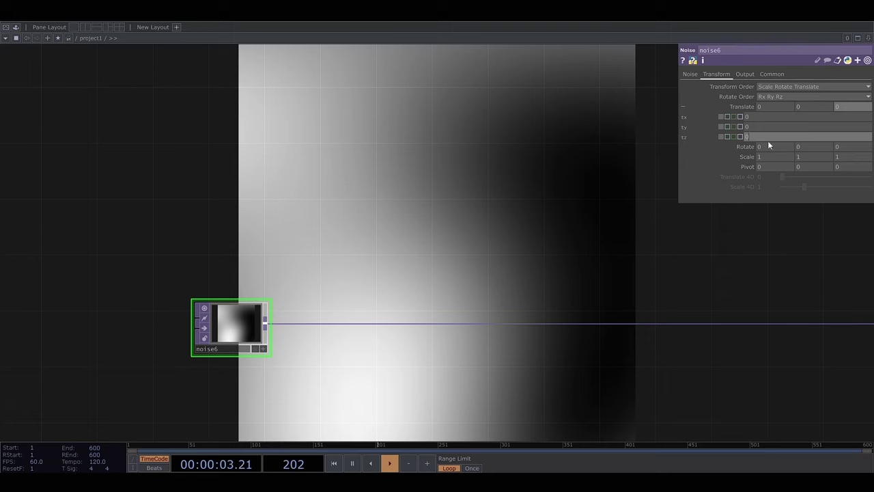
Step: Drive noise6's tz with absTime.seconds*0.1 and search TOPs for 'ramp'
{"action": "mouse_move", "coordinate": [752, 142]}
{"action": "type", "text": "econds*0.1"}
{"action": "key", "text": "Return"}
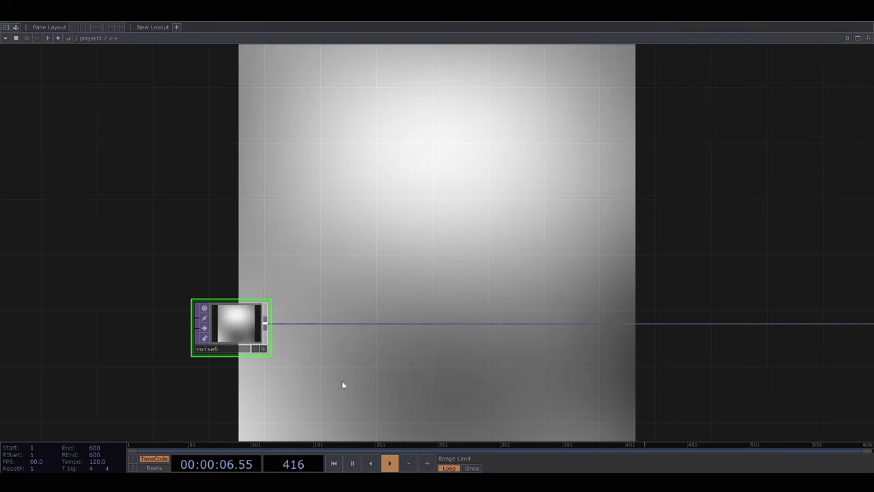
{"action": "key", "text": "Tab"}
{"action": "type", "text": "ra"}
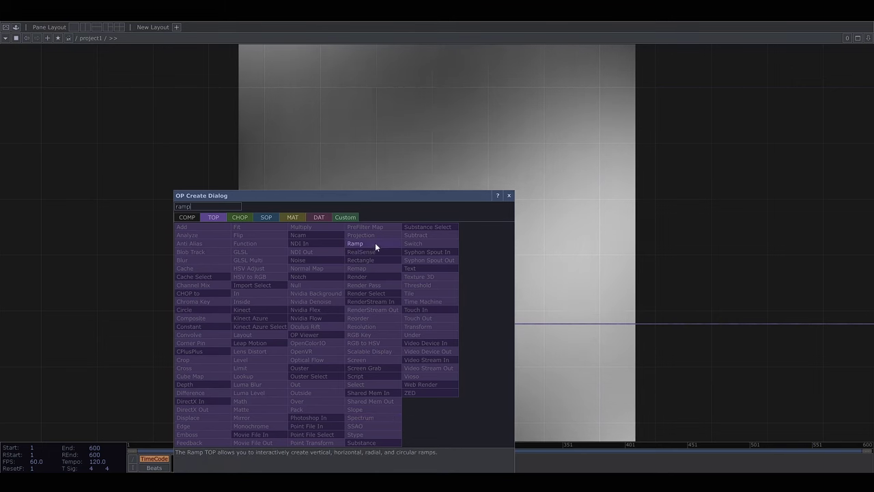
Step: Place ramp1 with dark, blue and red colour keys
{"action": "left_click", "coordinate": [369, 240]}
{"action": "left_click", "coordinate": [339, 407]}
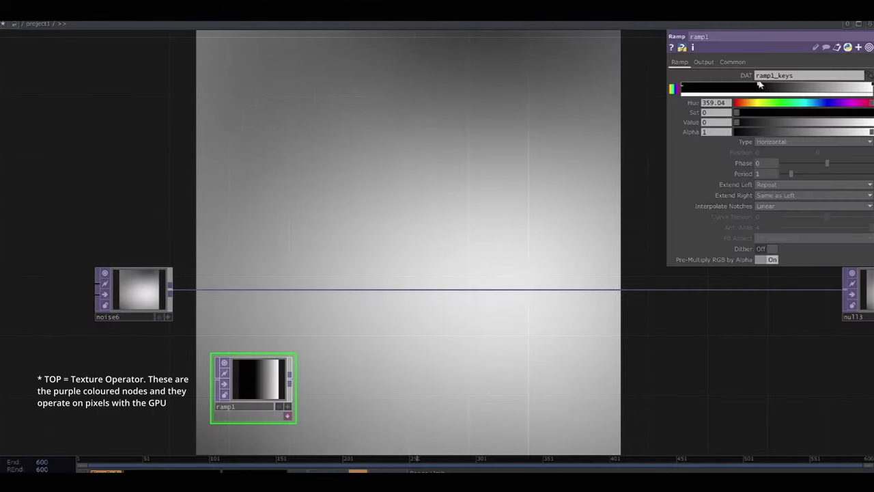
{"action": "left_click", "coordinate": [761, 85]}
{"action": "left_click", "coordinate": [825, 103]}
{"action": "left_click", "coordinate": [838, 86]}
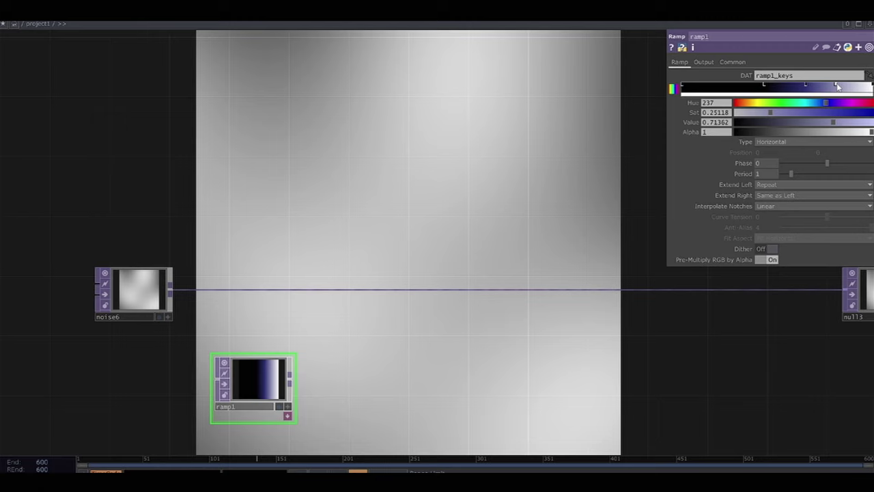
{"action": "left_click", "coordinate": [849, 87]}
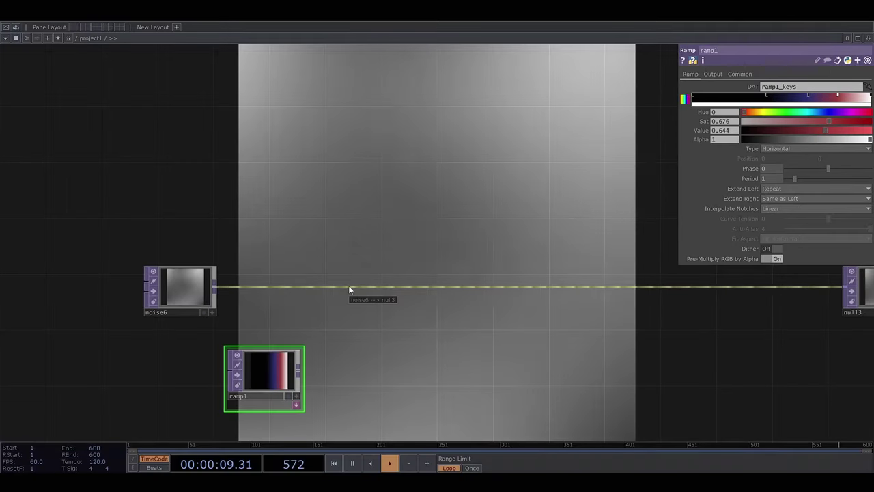
Step: Insert lookup2 between noise6 and null13, with ramp1 feeding its second input
{"action": "right_click", "coordinate": [314, 289]}
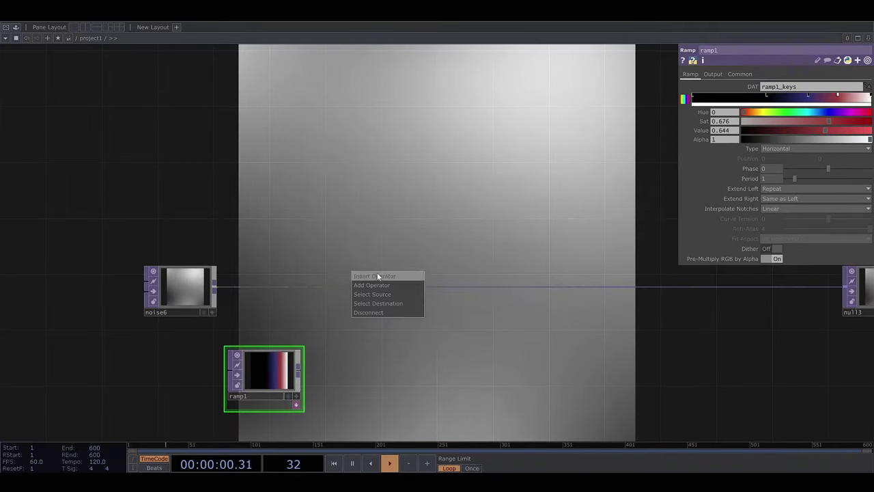
{"action": "left_click", "coordinate": [378, 276]}
{"action": "type", "text": "look"}
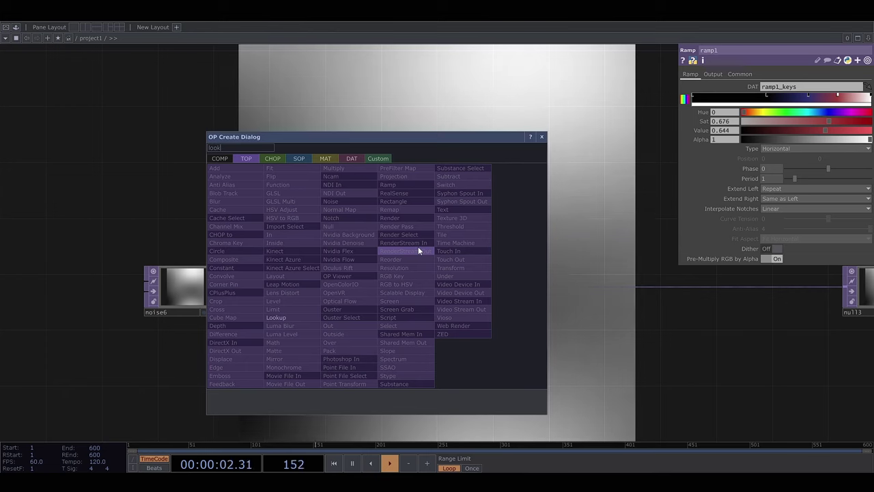
{"action": "left_click", "coordinate": [273, 316]}
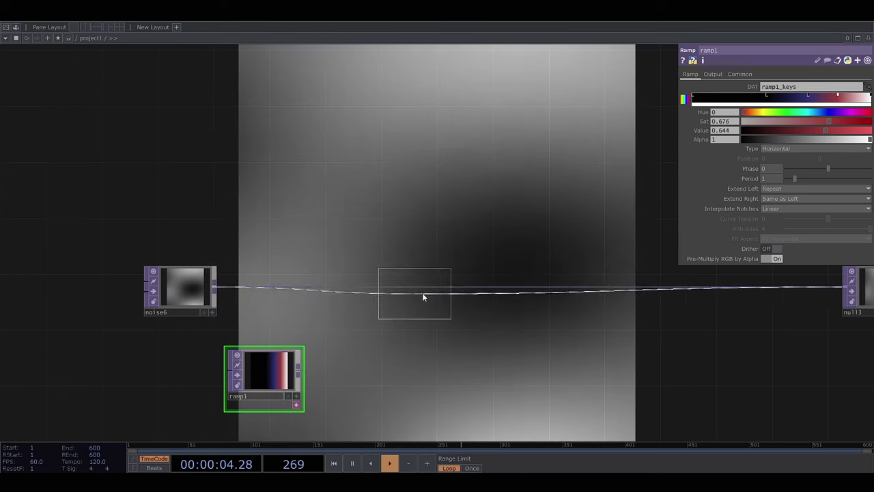
{"action": "left_click", "coordinate": [435, 292]}
{"action": "left_click_drag", "start_coordinate": [298, 370], "coordinate": [364, 318]}
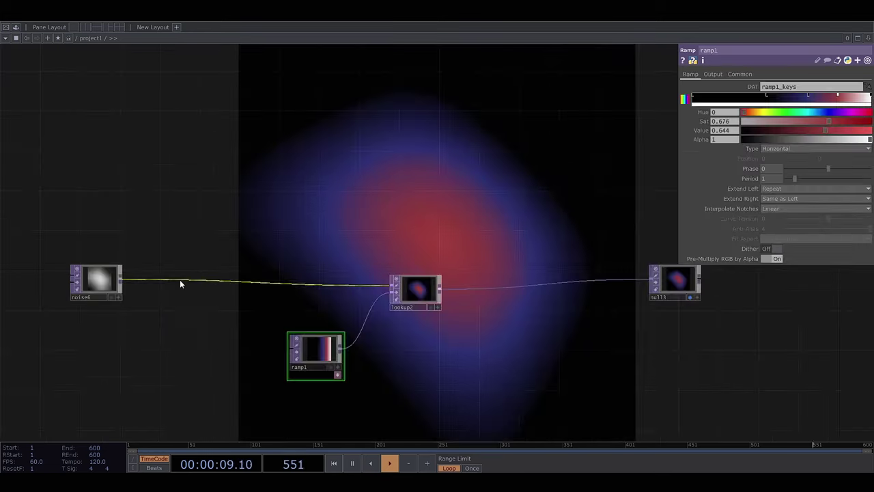
Step: Insert displace1 on the wire between noise6 and lookup2
{"action": "right_click", "coordinate": [180, 280]}
{"action": "left_click", "coordinate": [214, 272]}
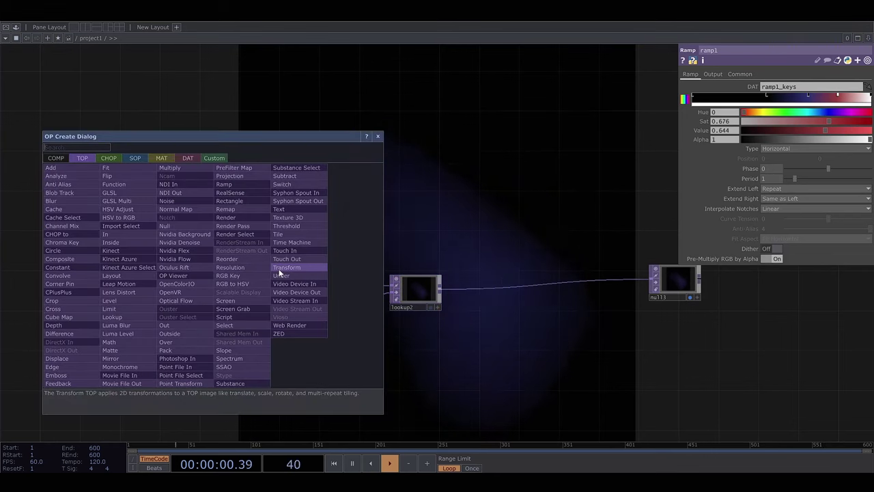
{"action": "type", "text": "displ"}
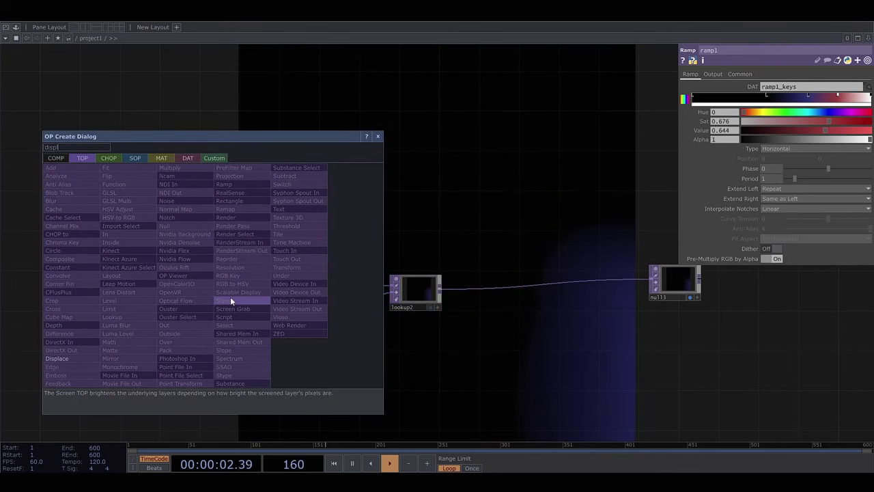
{"action": "left_click", "coordinate": [58, 358]}
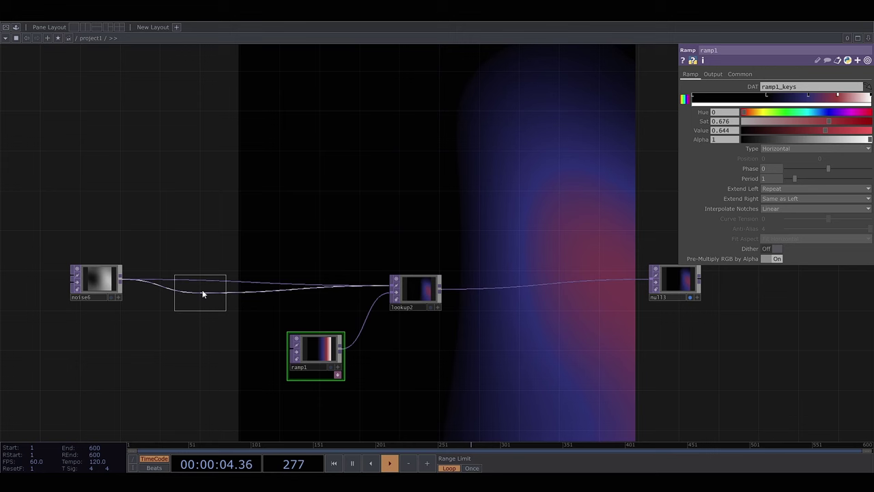
{"action": "left_click", "coordinate": [202, 289]}
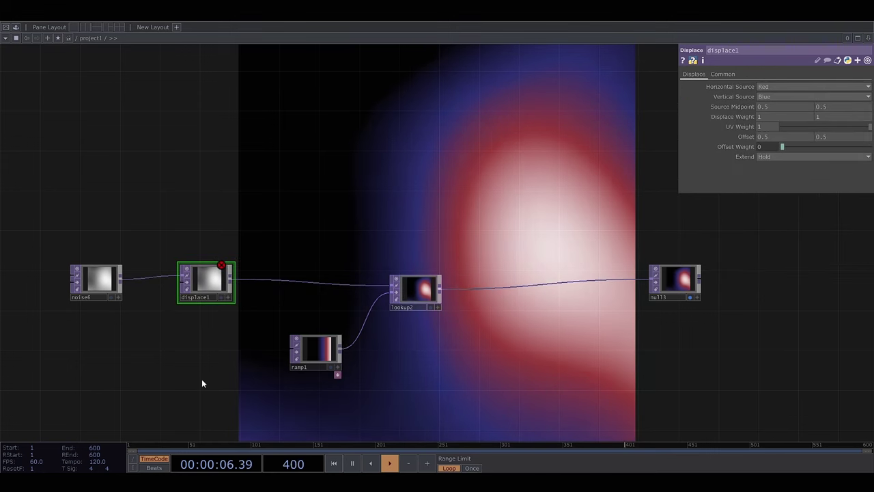
Step: Add noise7 into displace1's second input with tz set to absTime.seconds*0.1
{"action": "key", "text": "Tab"}
{"action": "type", "text": "noi"}
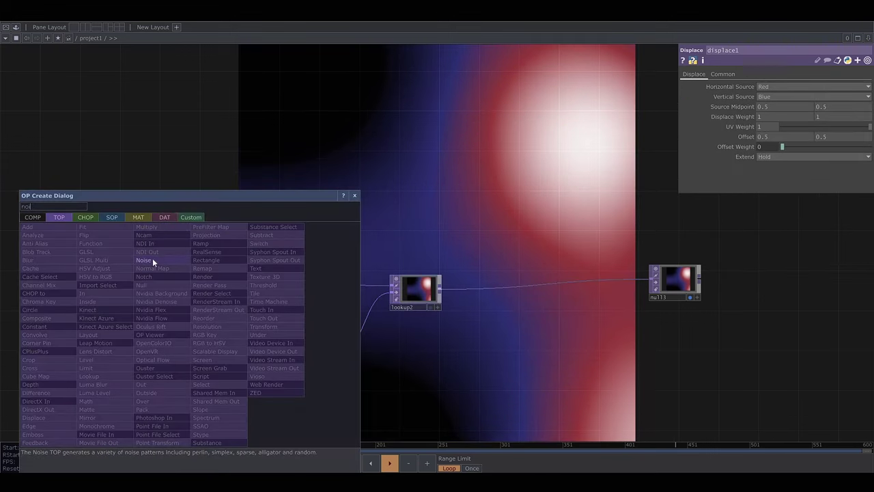
{"action": "left_click", "coordinate": [153, 260]}
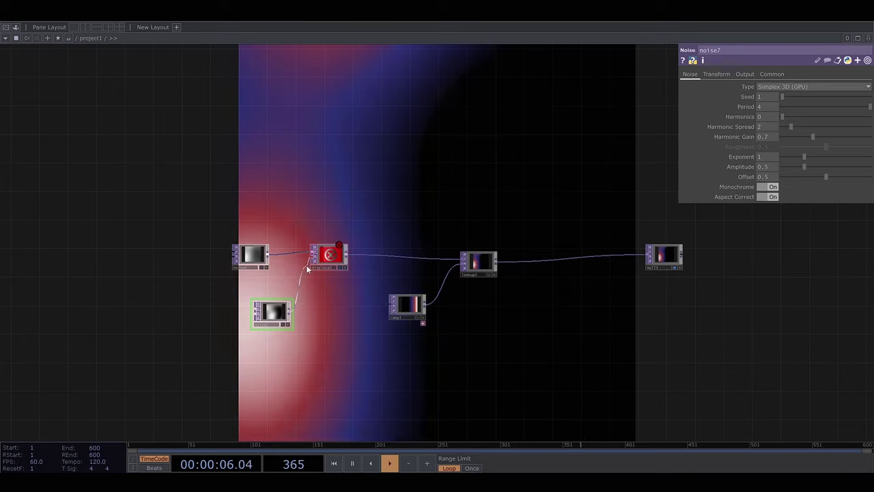
{"action": "left_click_drag", "start_coordinate": [308, 268], "coordinate": [312, 259]}
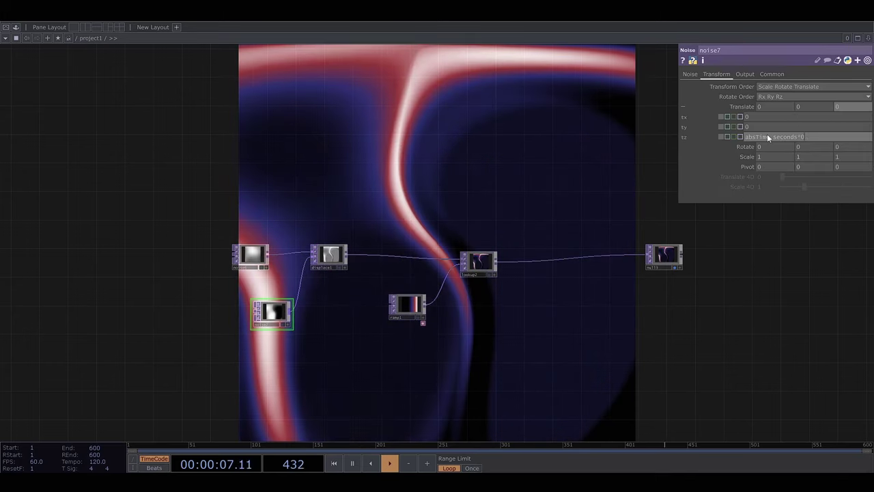
{"action": "key", "text": "Return"}
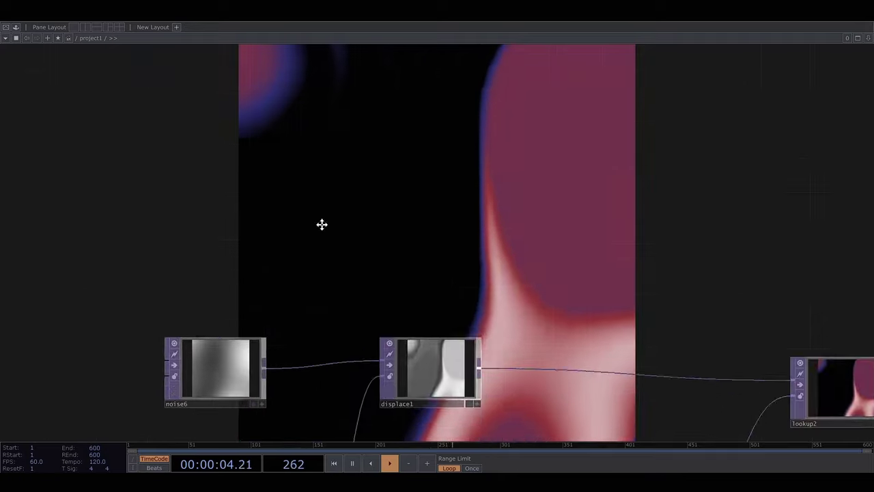
{"action": "scroll", "coordinate": [294, 310], "scroll_direction": "up", "scroll_amount": 3}
{"action": "scroll", "coordinate": [294, 309], "scroll_direction": "up", "scroll_amount": 2}
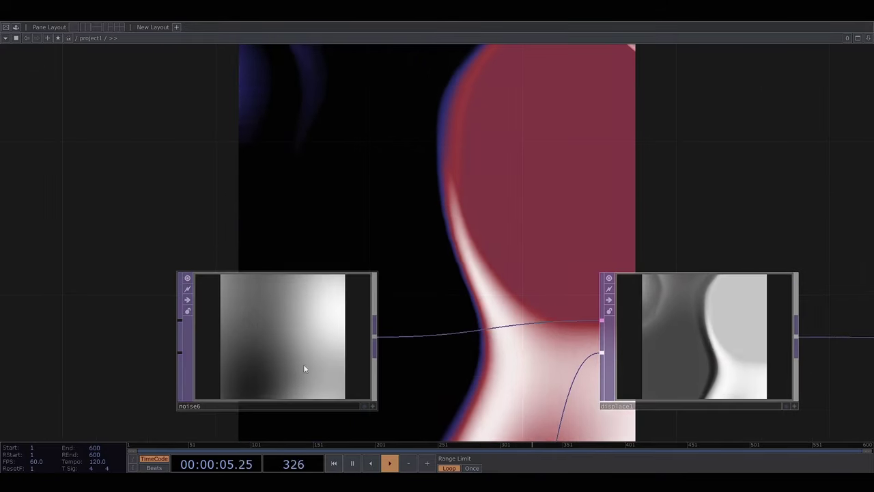
{"action": "middle_click_drag", "start_coordinate": [591, 198], "coordinate": [464, 315]}
{"action": "scroll", "coordinate": [328, 335], "scroll_direction": "down", "scroll_amount": 2}
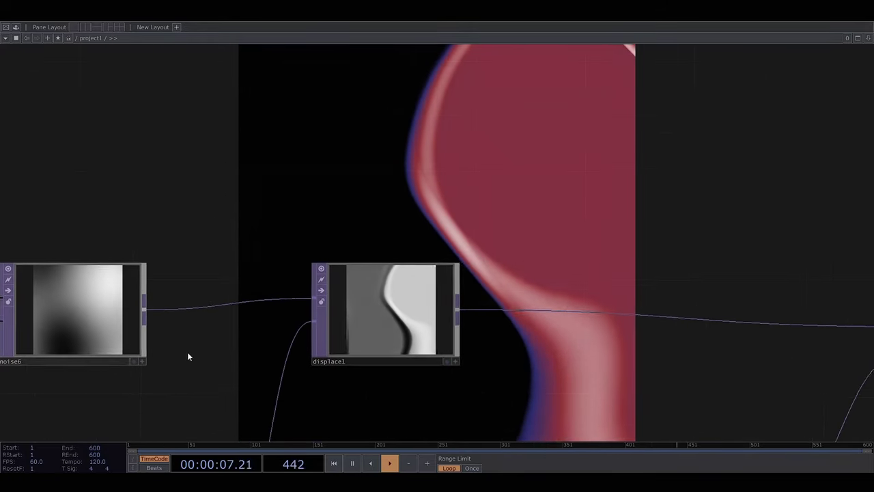
Step: Insert comp3 after lookup2, multiplying it by a circle blurred through blur9
{"action": "middle_click_drag", "start_coordinate": [107, 332], "coordinate": [204, 315]}
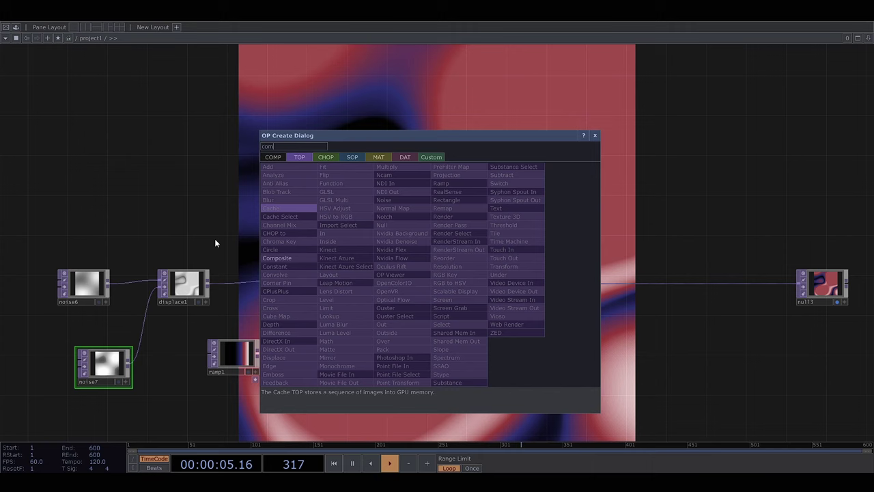
{"action": "key", "text": "Return"}
{"action": "left_click", "coordinate": [451, 281]}
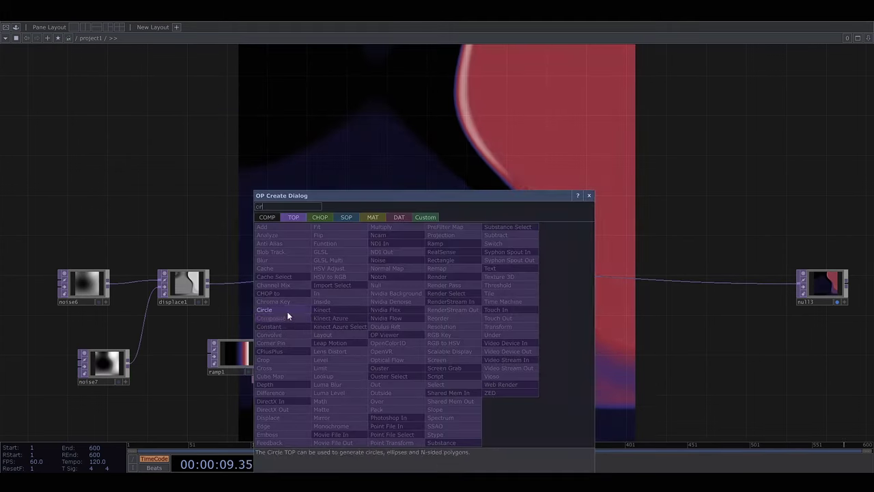
{"action": "left_click", "coordinate": [287, 314]}
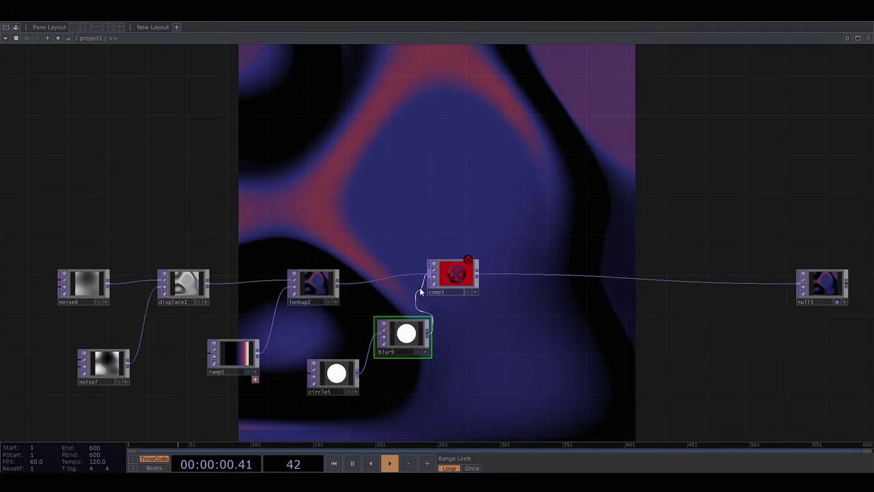
{"action": "left_click", "coordinate": [424, 290]}
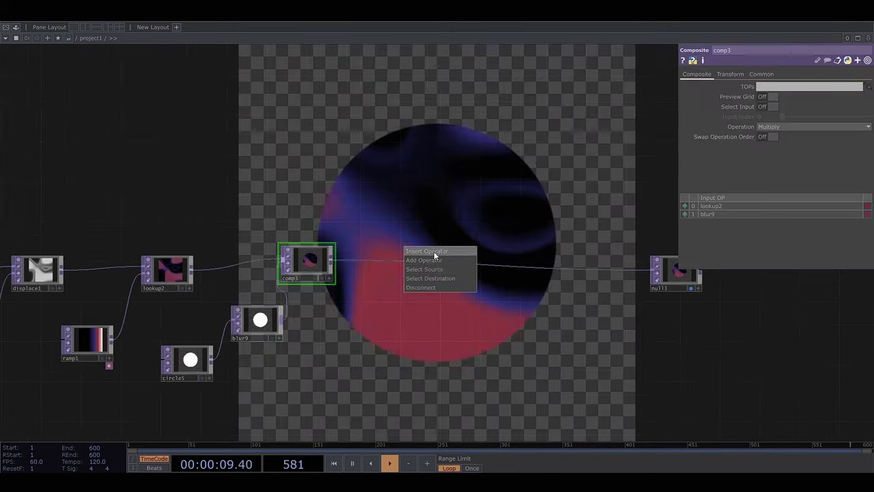
Step: Insert transform2 between comp3 and null13 with Comp Over Background enabled
{"action": "left_click", "coordinate": [434, 251]}
{"action": "type", "text": "tran"}
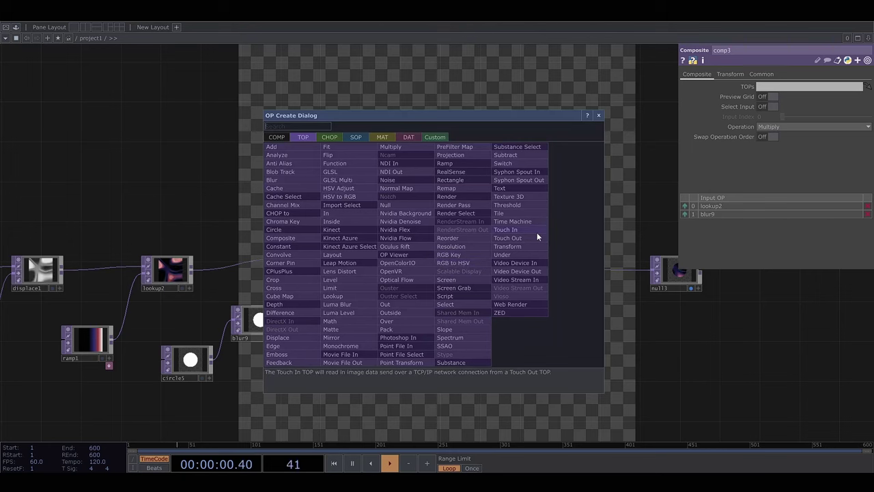
{"action": "key", "text": "Return"}
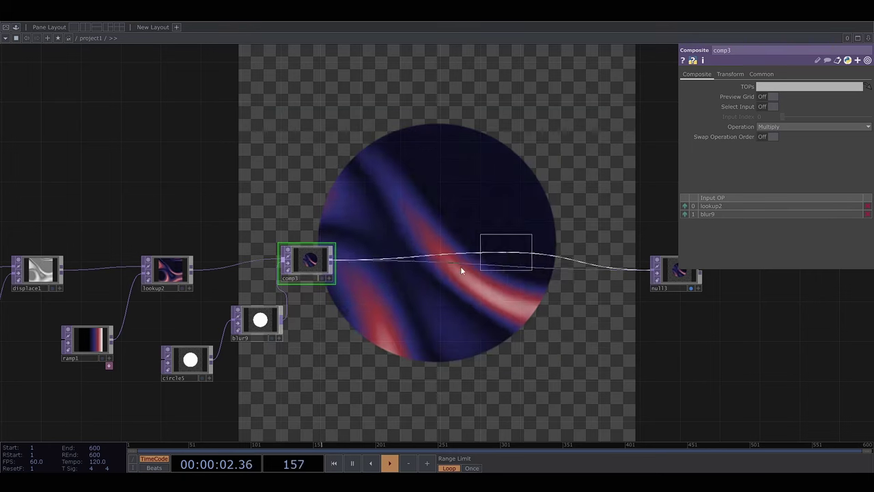
{"action": "left_click", "coordinate": [409, 264]}
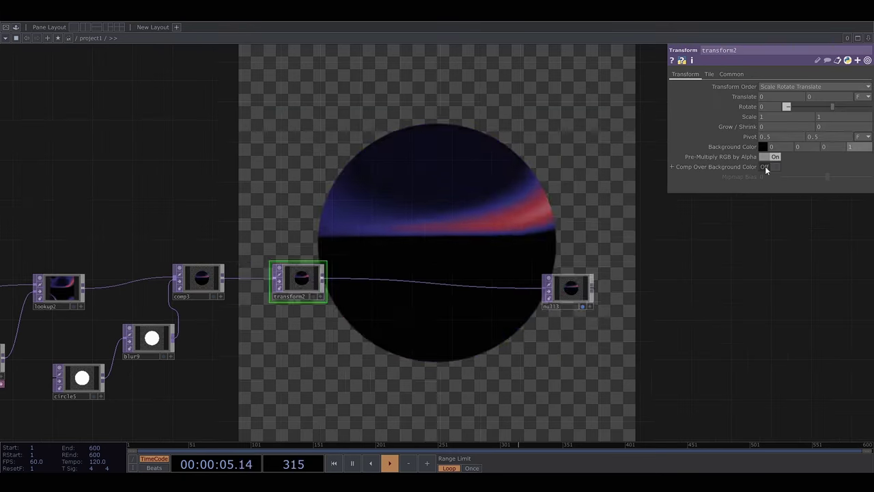
{"action": "left_click", "coordinate": [774, 166]}
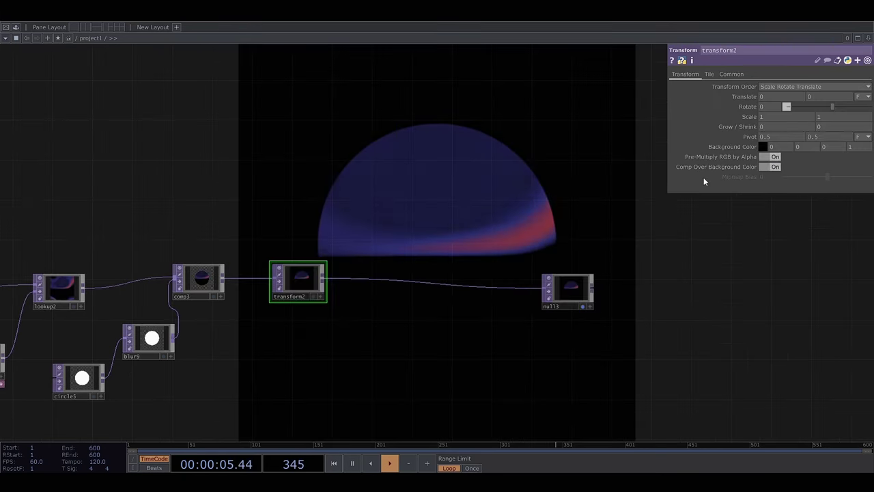
{"action": "left_click_drag", "start_coordinate": [365, 259], "coordinate": [464, 306]}
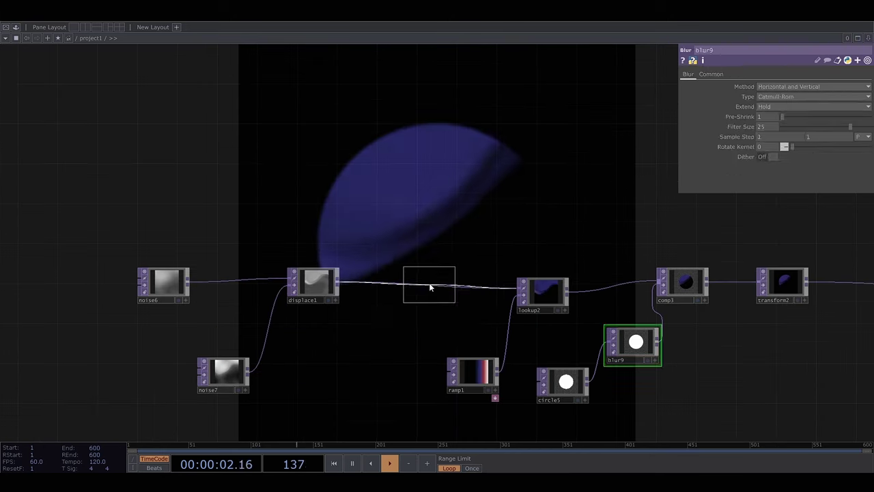
Step: Place displace2 after displace1 and add a circle6 node
{"action": "left_click", "coordinate": [430, 287]}
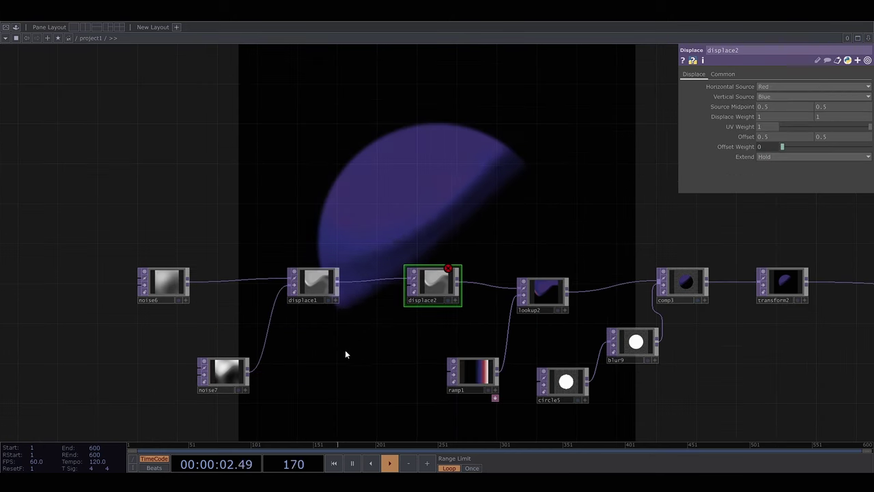
{"action": "key", "text": "Tab"}
{"action": "type", "text": "cir"}
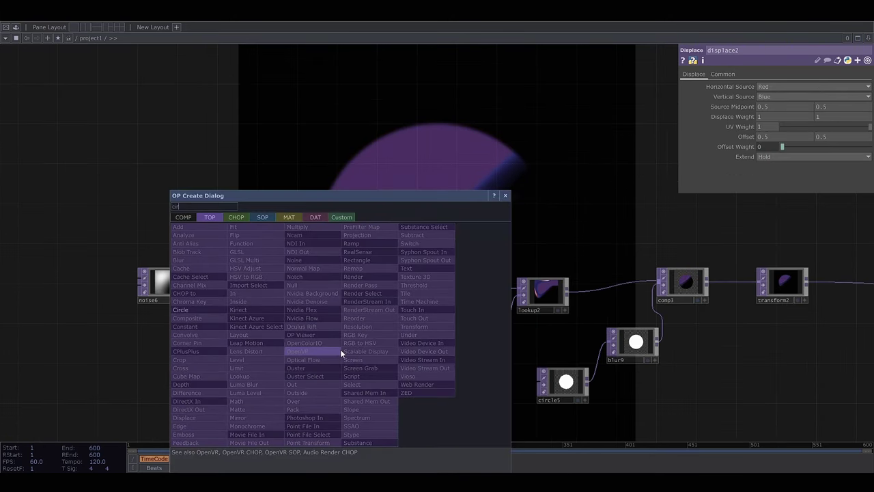
{"action": "left_click", "coordinate": [191, 312]}
{"action": "left_click", "coordinate": [328, 389]}
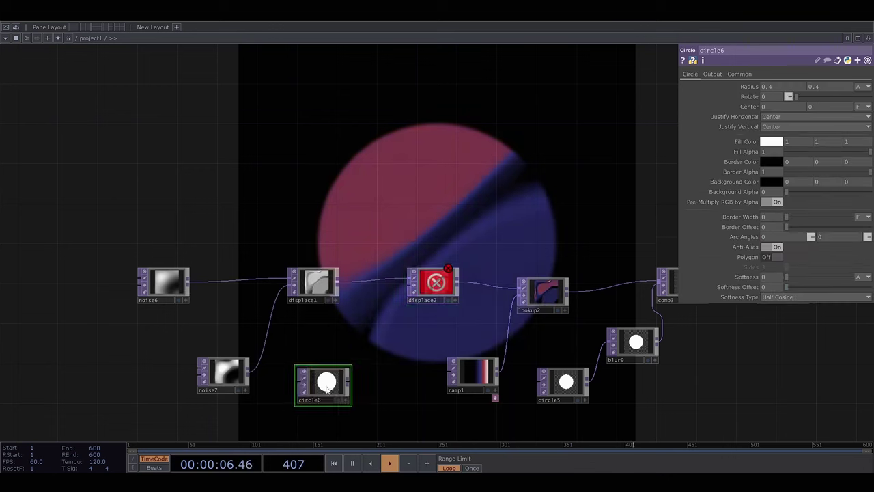
Step: Add blur10 after circle6 to drive displace2 at weight 0.2, 0.2
{"action": "key", "text": "Tab"}
{"action": "type", "text": "b"}
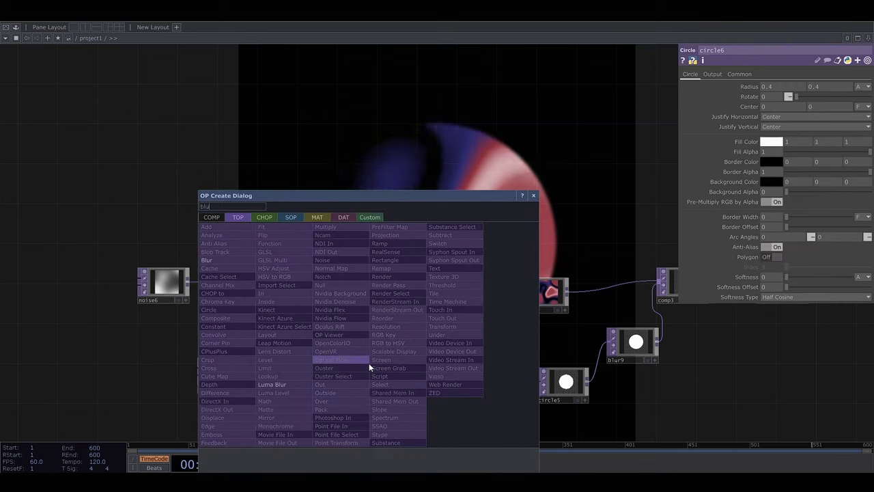
{"action": "left_click", "coordinate": [224, 254]}
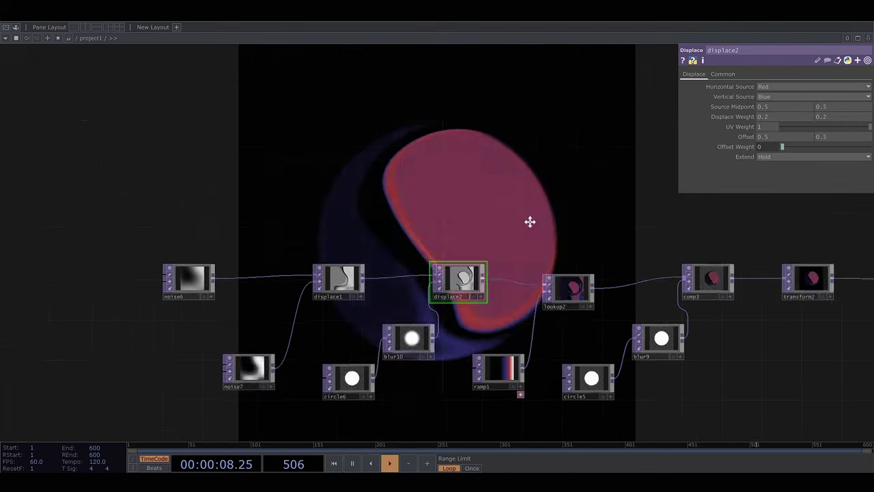
{"action": "left_click_drag", "start_coordinate": [530, 222], "coordinate": [384, 262]}
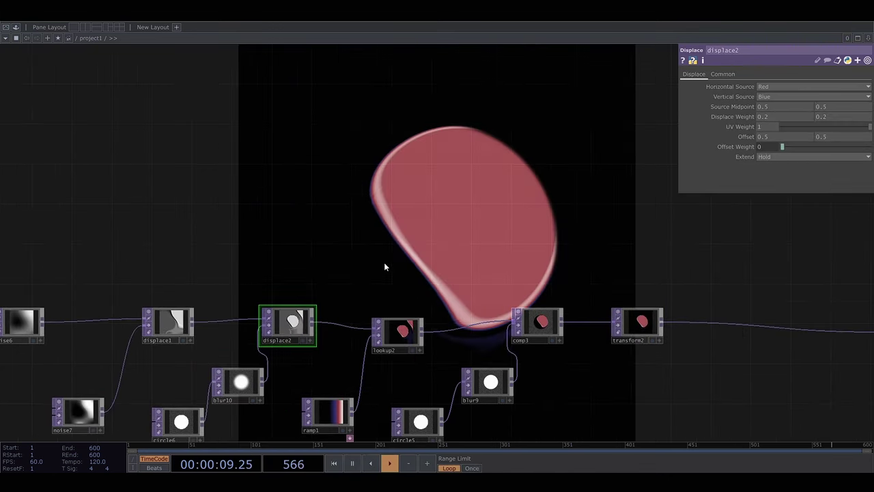
{"action": "left_click_drag", "start_coordinate": [429, 245], "coordinate": [373, 270]}
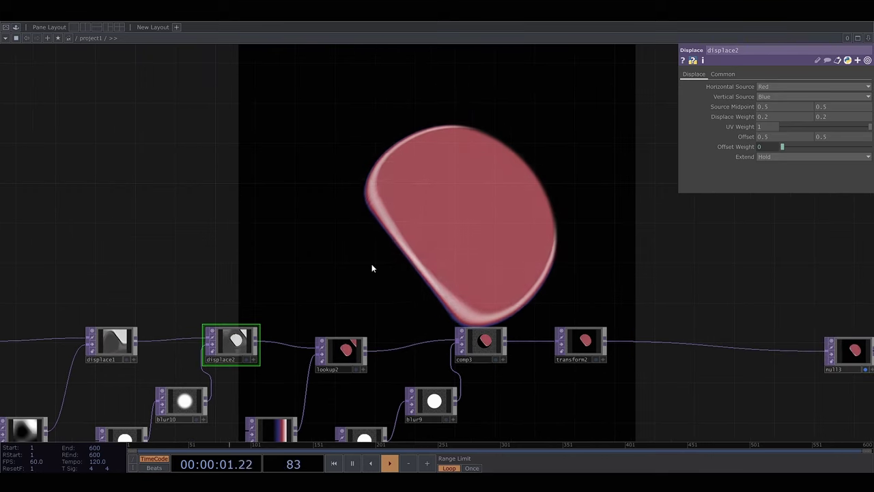
{"action": "left_click_drag", "start_coordinate": [396, 208], "coordinate": [457, 242]}
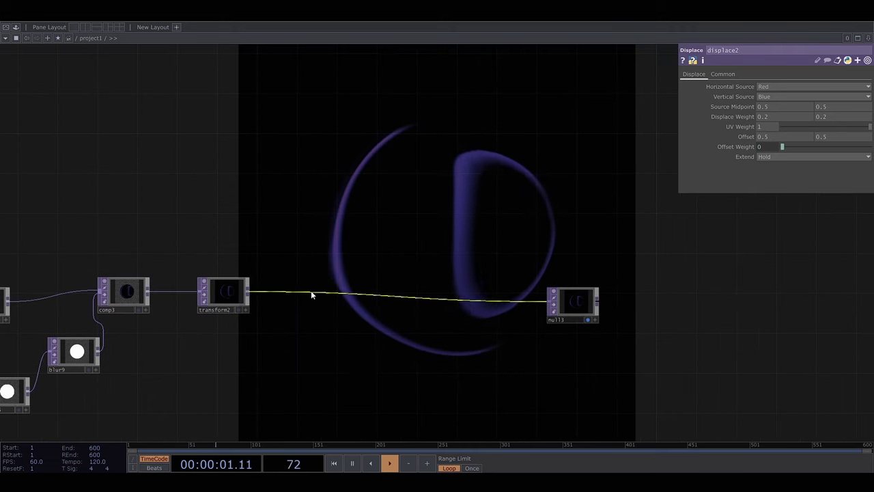
Step: Insert lumablur5 on the wire between transform2 and null13
{"action": "right_click", "coordinate": [311, 291]}
{"action": "left_click", "coordinate": [340, 282]}
{"action": "type", "text": "lum"}
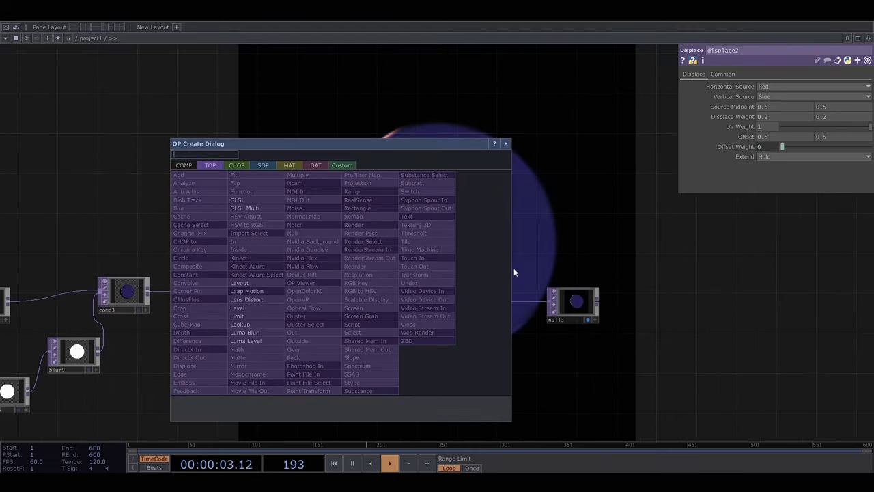
{"action": "left_click", "coordinate": [273, 334]}
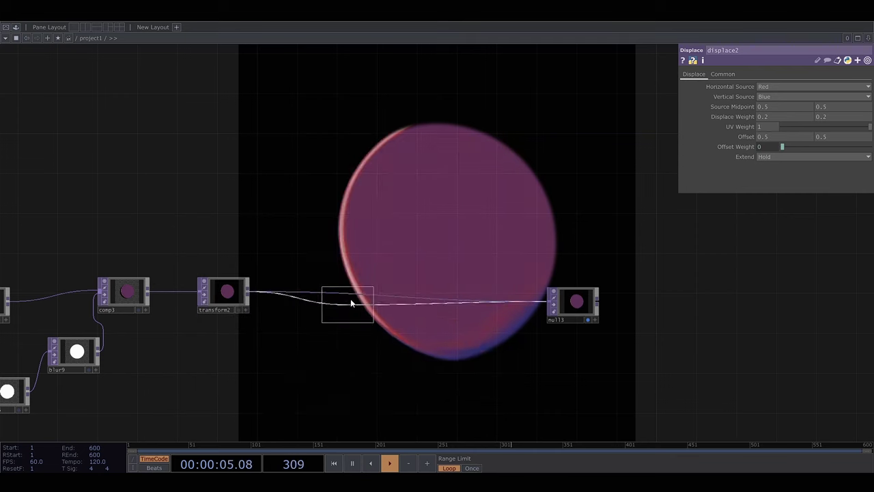
Step: Add noise8 at period 1.97, amplitude 0.85 to modulate lumablur5
{"action": "key", "text": "Tab"}
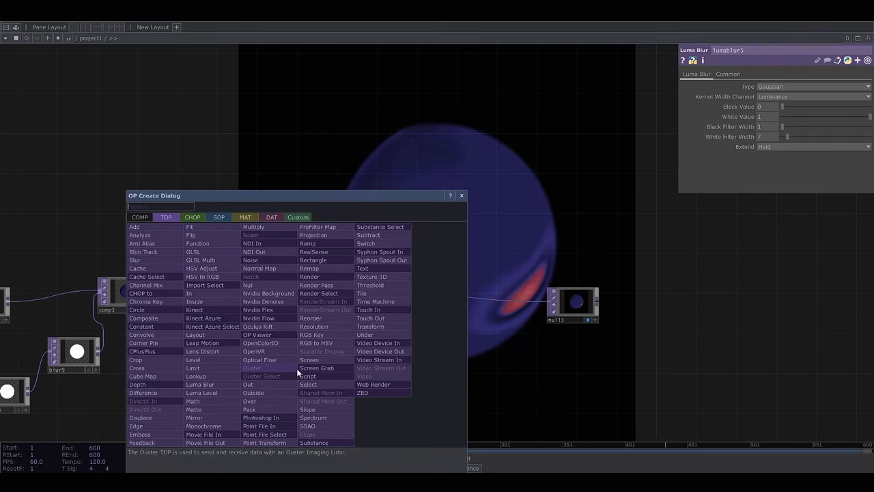
{"action": "type", "text": "noise"}
{"action": "key", "text": "Return"}
{"action": "left_click", "coordinate": [285, 374]}
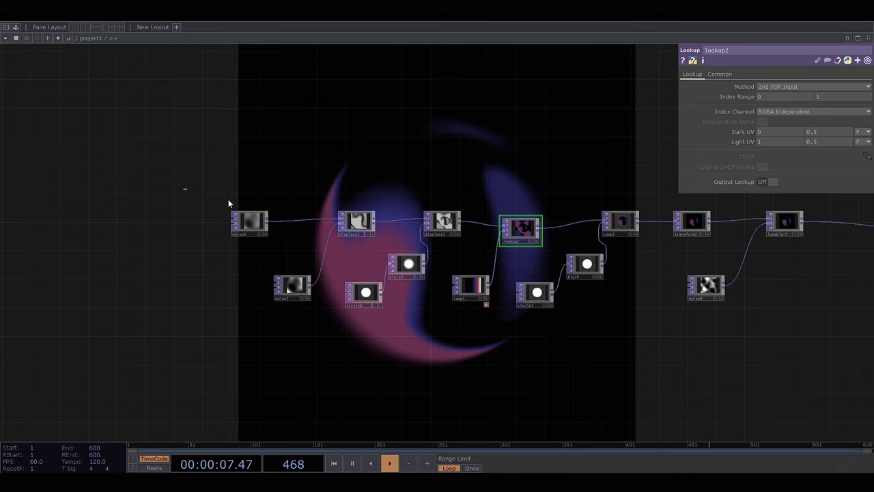
Step: Duplicate the sphere painting node group twice and drive noise9's tz with absTime.seconds*0.2
{"action": "left_click_drag", "start_coordinate": [488, 337], "coordinate": [487, 337]}
{"action": "key", "text": "ctrl+c"}
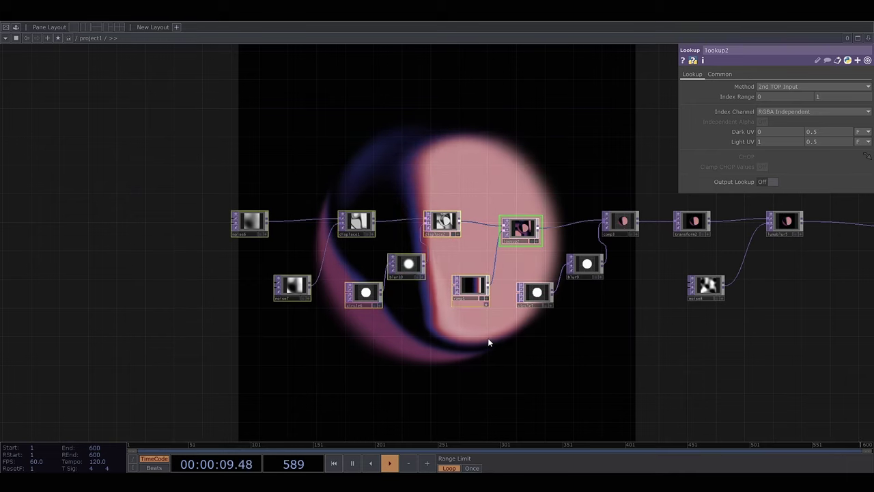
{"action": "key", "text": "ctrl+v"}
{"action": "left_click_drag", "start_coordinate": [562, 297], "coordinate": [555, 241]}
{"action": "key", "text": "ctrl+v"}
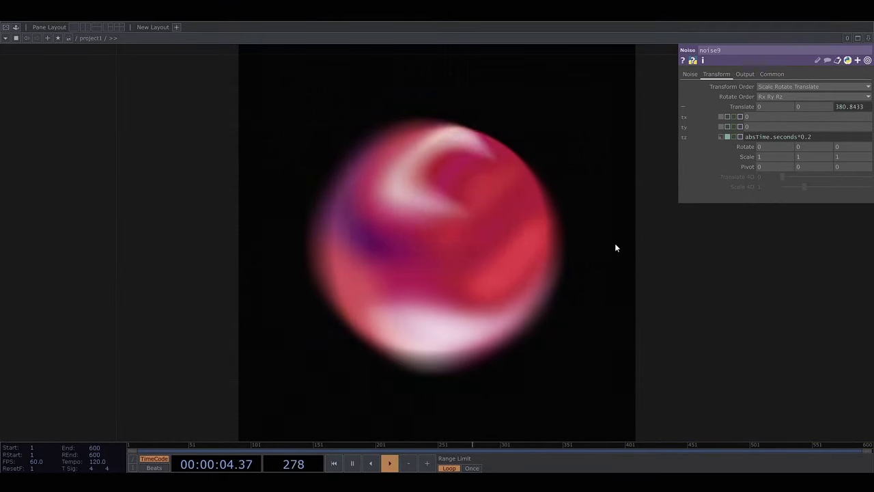
{"action": "key", "text": "p"}
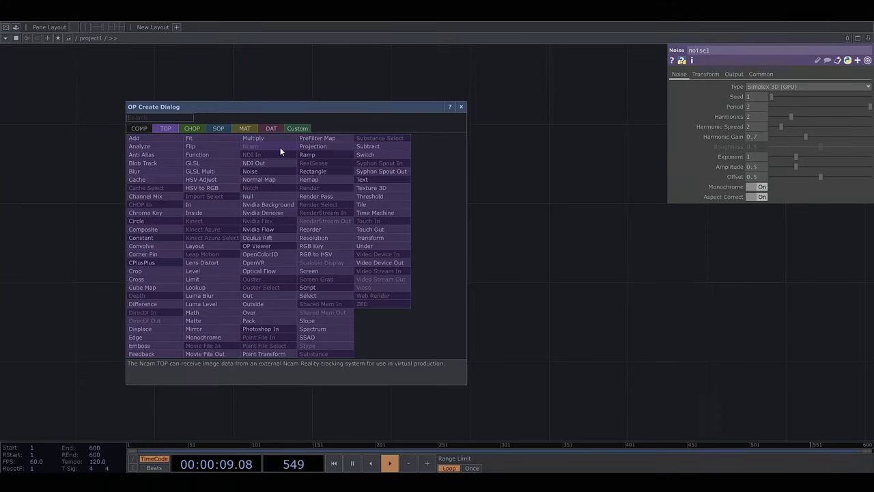
Step: Add a Null TOP, null1, at the end of the noise1–noise2–noise3 chain
{"action": "type", "text": "null"}
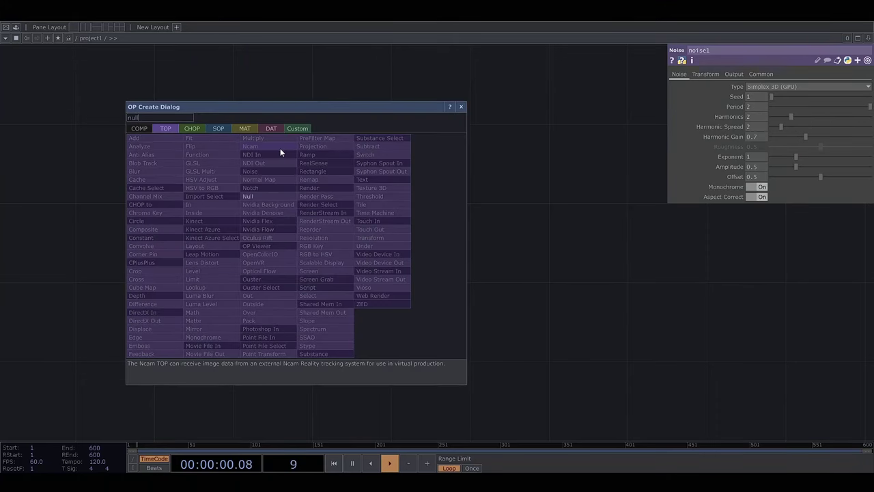
{"action": "left_click", "coordinate": [247, 196]}
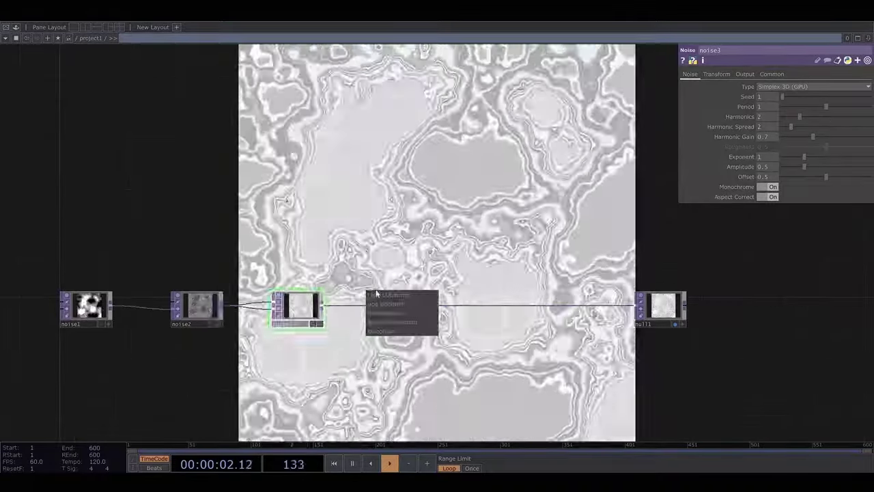
Step: Insert an Edge TOP, edge2, on the noise3–null1 wire
{"action": "left_click", "coordinate": [376, 295]}
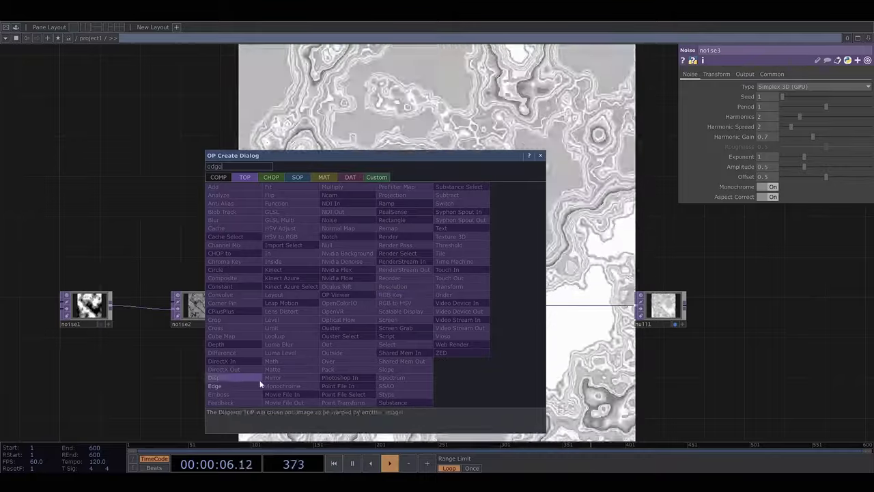
{"action": "key", "text": "Return"}
{"action": "left_click", "coordinate": [408, 306]}
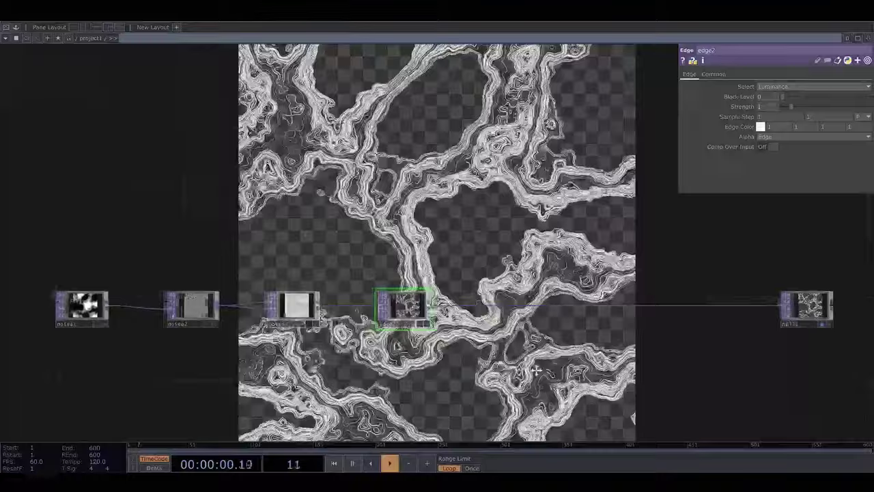
{"action": "mouse_move", "coordinate": [536, 369]}
{"action": "left_mouse_down"}
{"action": "mouse_move", "coordinate": [453, 353]}
{"action": "mouse_move", "coordinate": [529, 378]}
{"action": "left_mouse_up"}
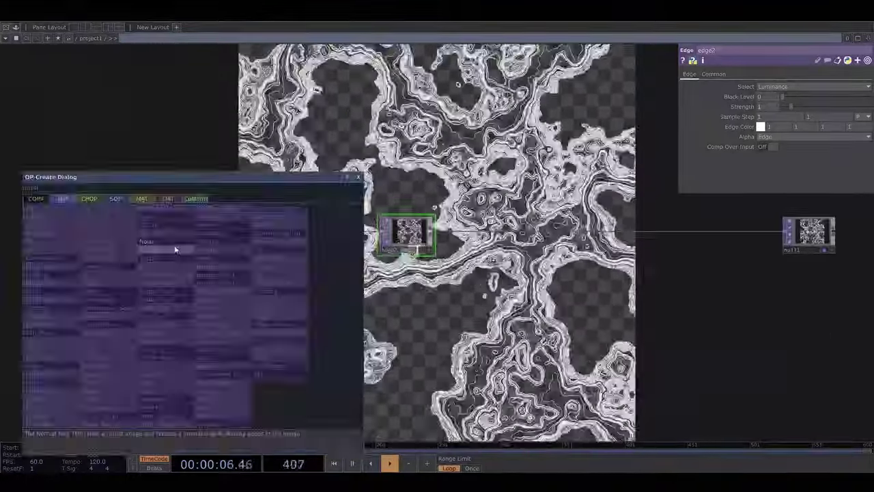
Step: Add noise4 and a lookup1 TOP, with noise4 wired into lookup1
{"action": "key", "text": "Escape"}
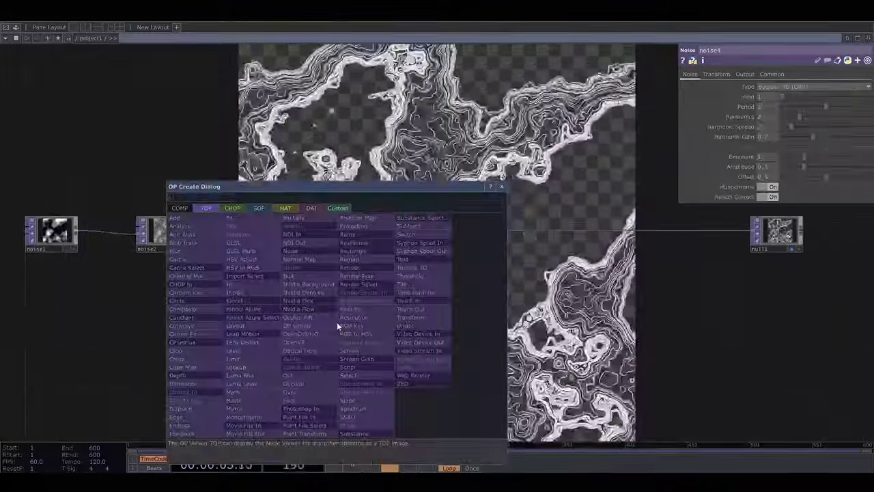
{"action": "key", "text": "Escape"}
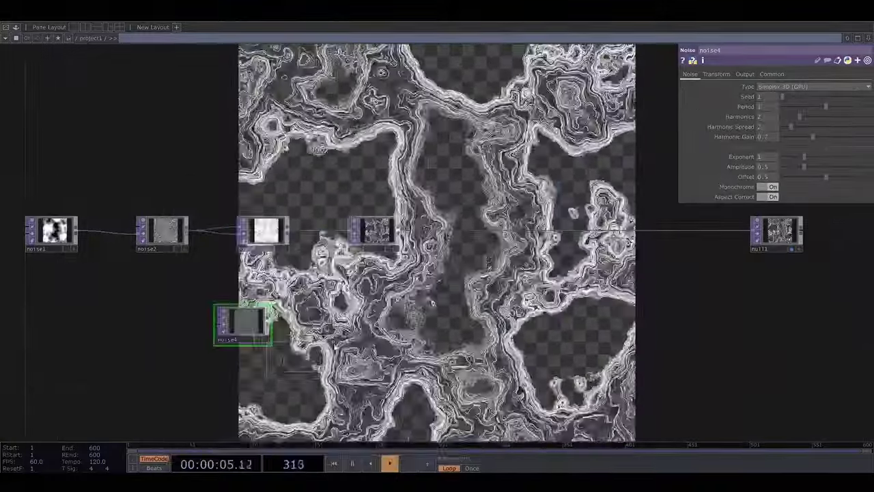
{"action": "left_click", "coordinate": [360, 324]}
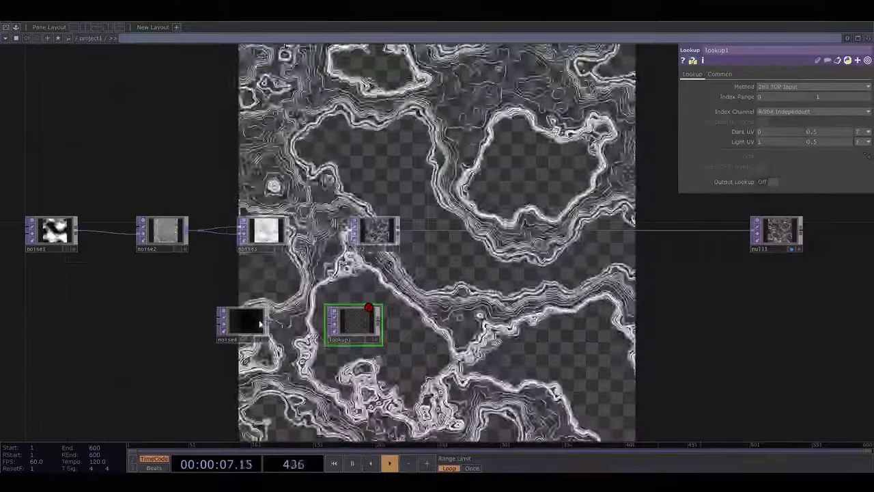
{"action": "left_click_drag", "start_coordinate": [268, 321], "coordinate": [344, 332]}
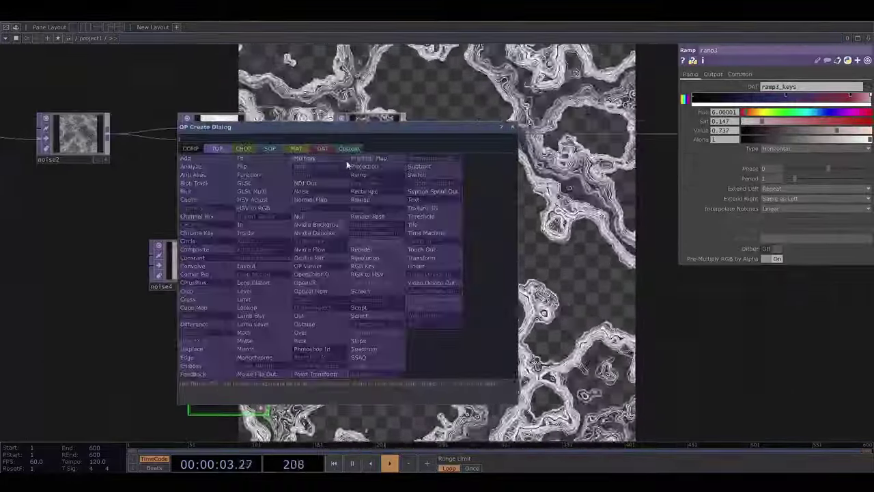
Step: Add a topto2 CHOP from lookup1 and reference its r, g, b in edge2's Edge Color
{"action": "left_click", "coordinate": [348, 149]}
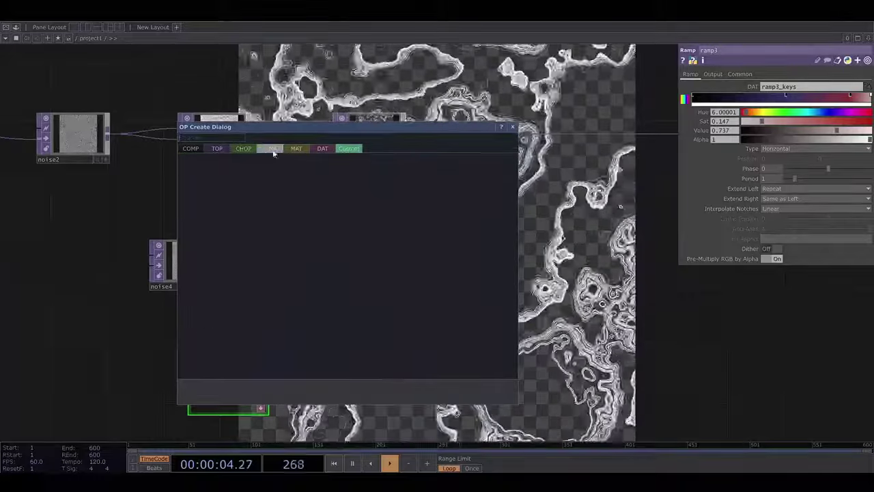
{"action": "left_click", "coordinate": [211, 167]}
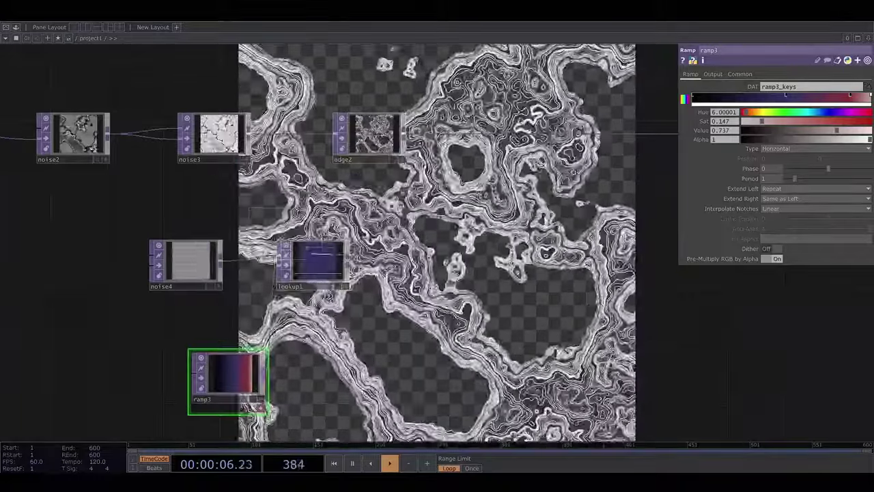
{"action": "left_click", "coordinate": [425, 265]}
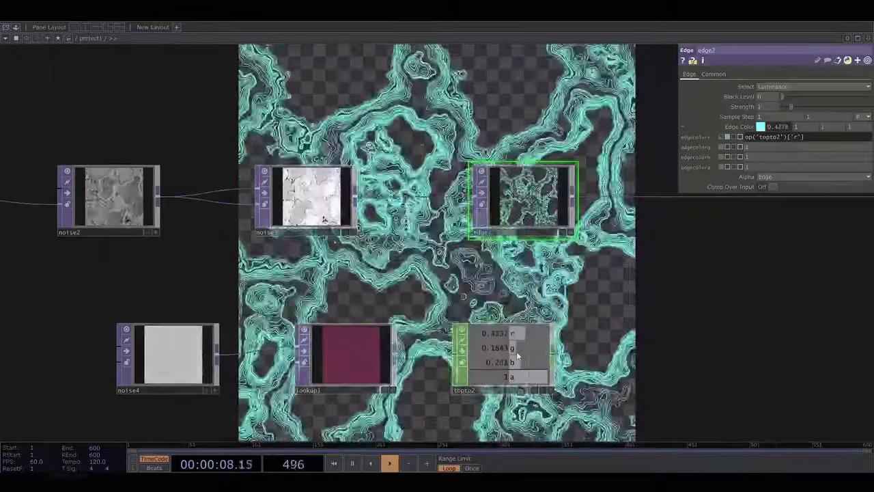
{"action": "left_click_drag", "start_coordinate": [499, 347], "coordinate": [766, 155]}
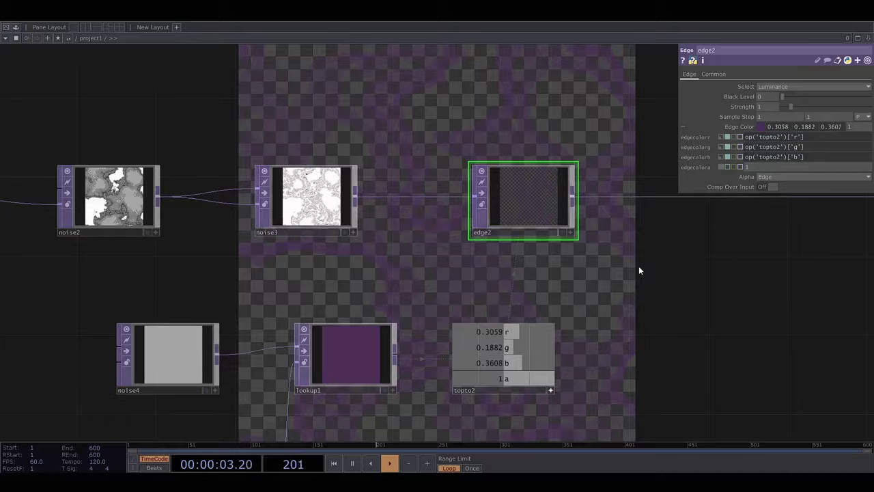
{"action": "left_click_drag", "start_coordinate": [565, 291], "coordinate": [495, 345]}
Step: Add a feedback2 Feedback TOP below the edge2 output
{"action": "key", "text": "p"}
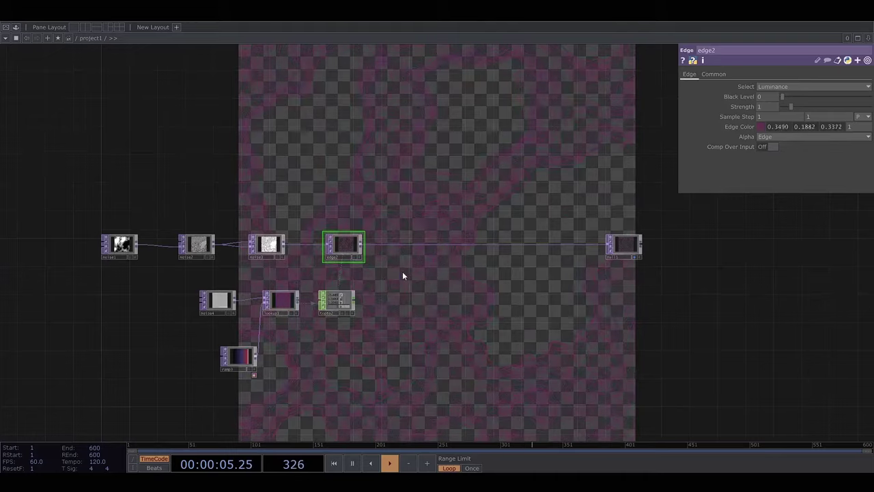
{"action": "key", "text": "Tab"}
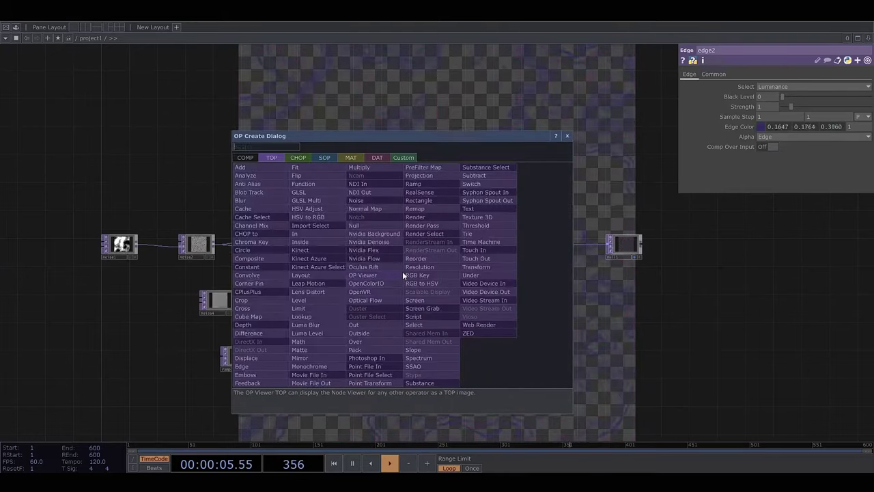
{"action": "type", "text": "fee"}
{"action": "left_click", "coordinate": [276, 380]}
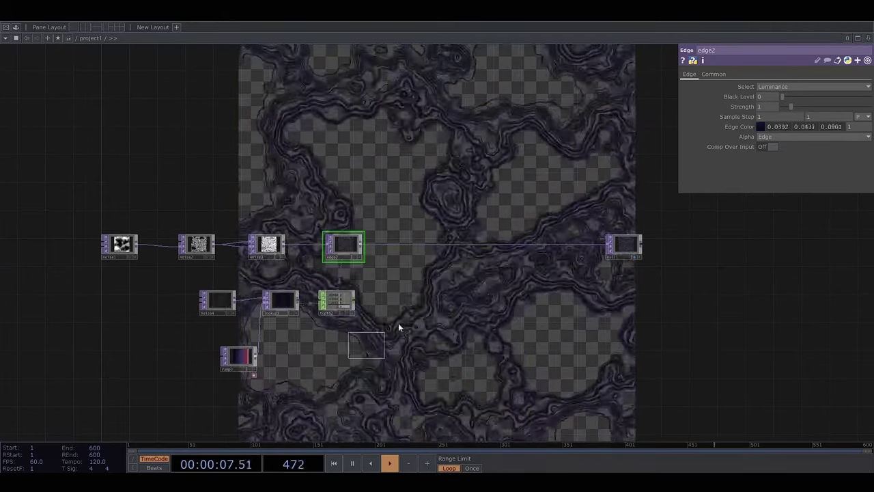
{"action": "left_click", "coordinate": [437, 266]}
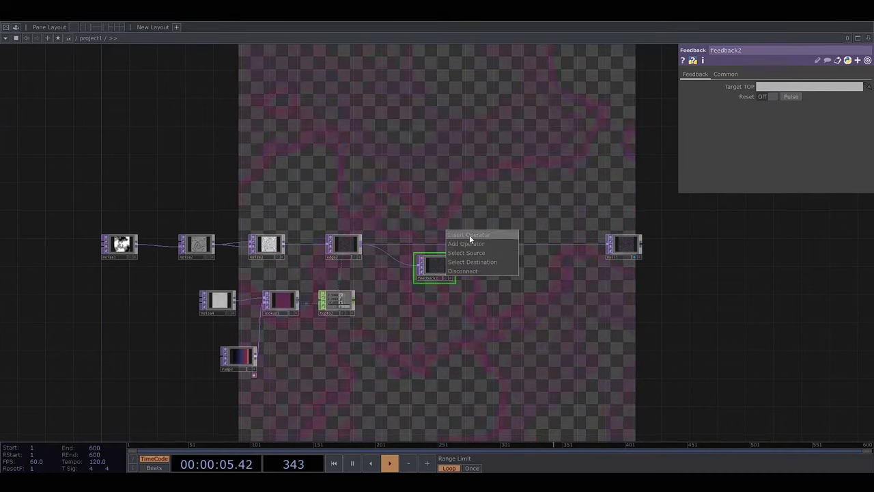
Step: Insert a comp3 Composite TOP after edge2 with its Operation set to Over
{"action": "left_click", "coordinate": [470, 235]}
{"action": "type", "text": "com"}
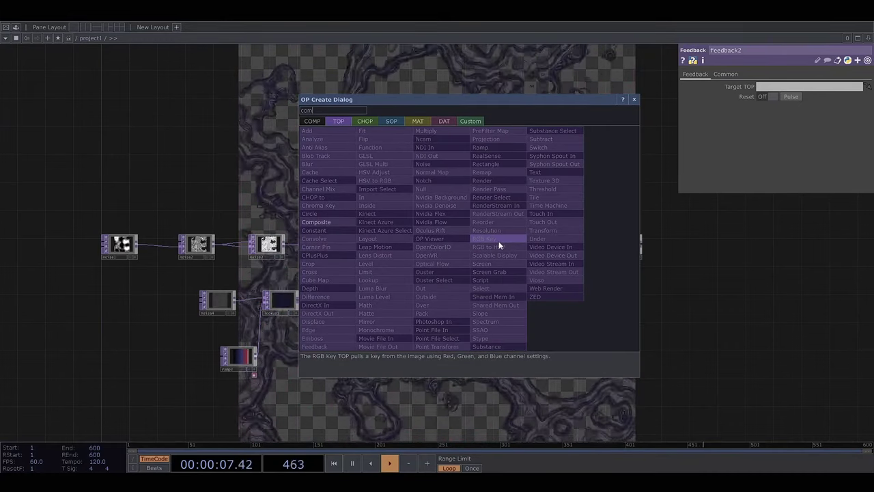
{"action": "left_click", "coordinate": [326, 223]}
{"action": "left_click", "coordinate": [504, 249]}
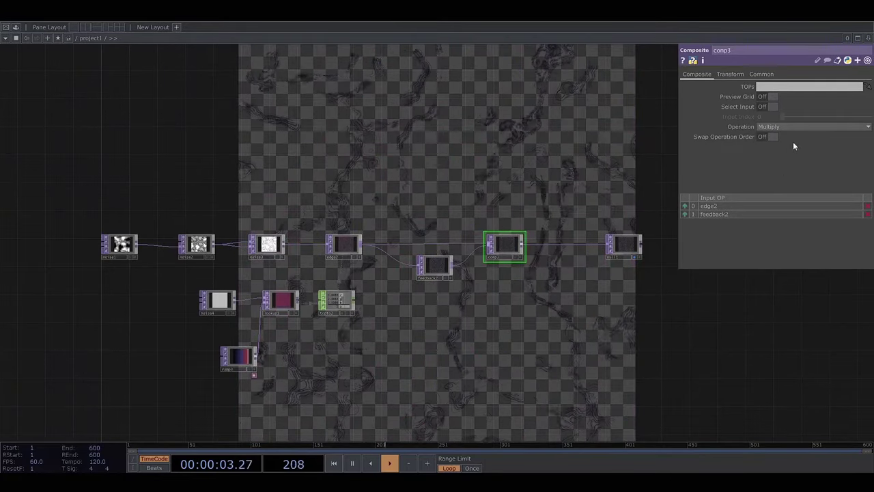
{"action": "left_click", "coordinate": [812, 126]}
{"action": "left_click", "coordinate": [832, 205]}
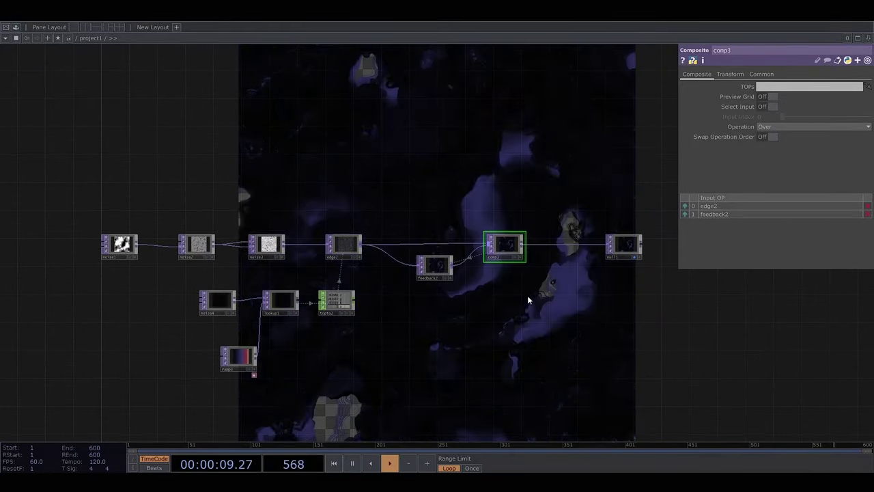
{"action": "left_click_drag", "start_coordinate": [493, 309], "coordinate": [460, 319]}
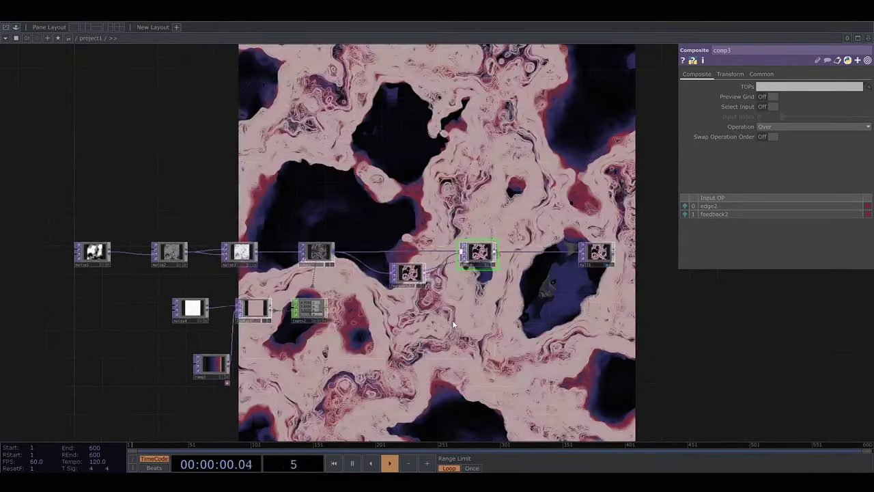
Step: Add a keyboardin2 Keyboard In CHOP below feedback2 and show its channel values
{"action": "key", "text": "Tab"}
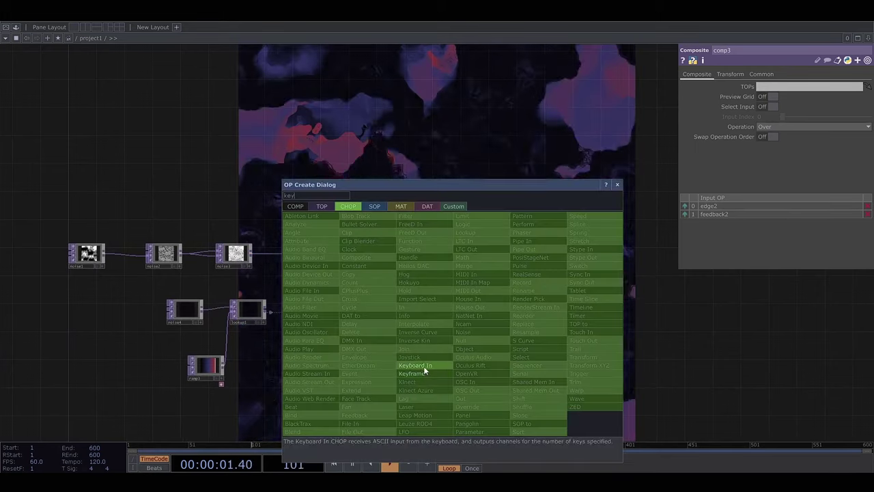
{"action": "left_click", "coordinate": [426, 367]}
{"action": "left_click", "coordinate": [396, 325]}
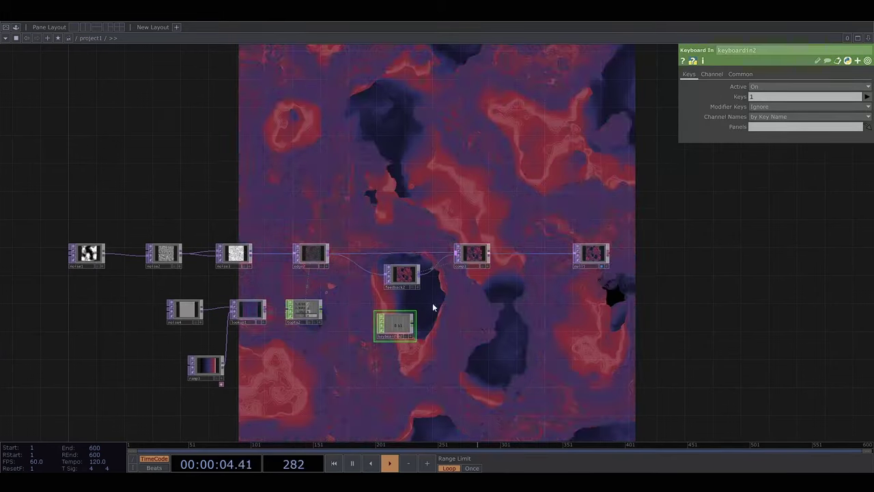
{"action": "left_click", "coordinate": [411, 336]}
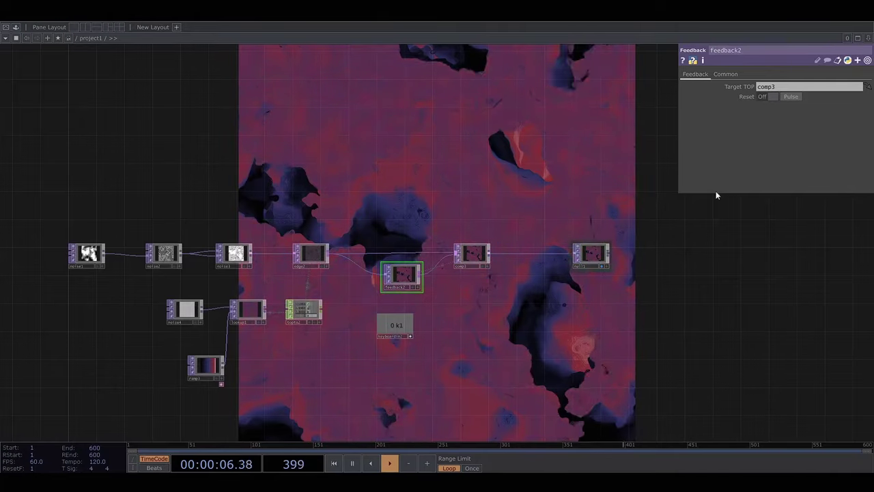
Step: Reset the feedback painting repeatedly using key 1 and feedback2's Reset pulse
{"action": "key", "text": "1"}
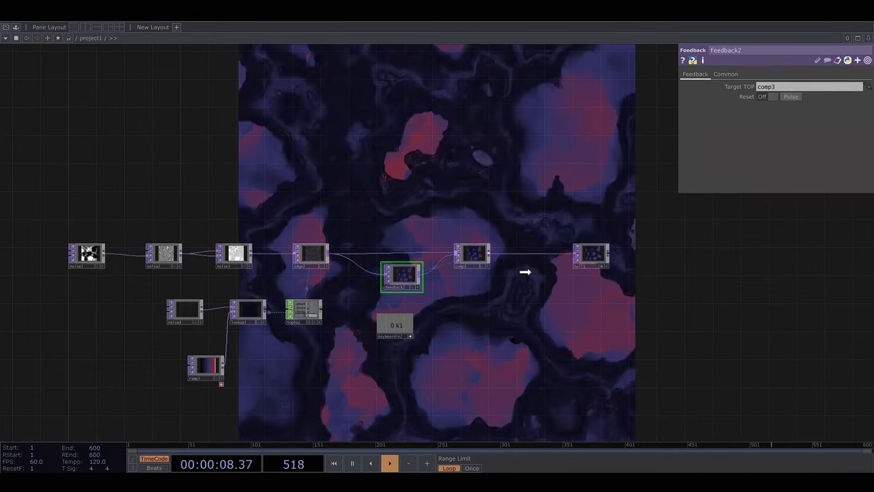
{"action": "left_click", "coordinate": [795, 97]}
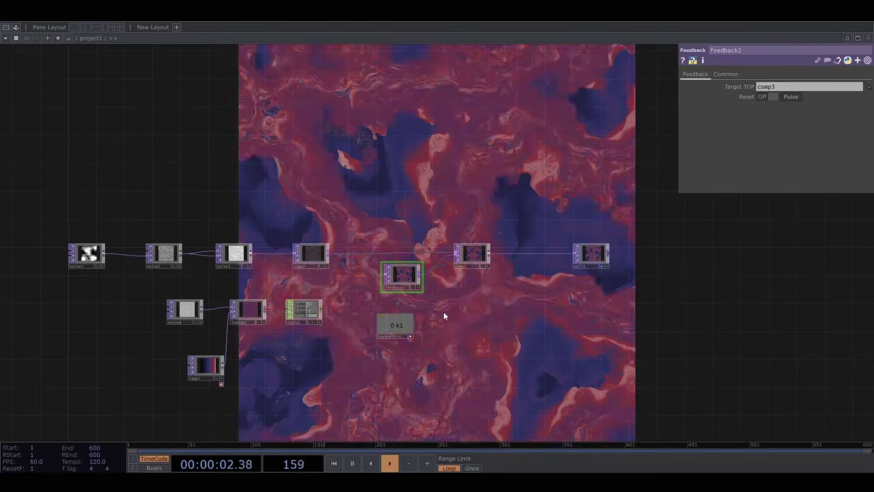
{"action": "left_click_drag", "start_coordinate": [443, 312], "coordinate": [451, 373]}
{"action": "key", "text": "1"}
{"action": "key", "text": "1"}
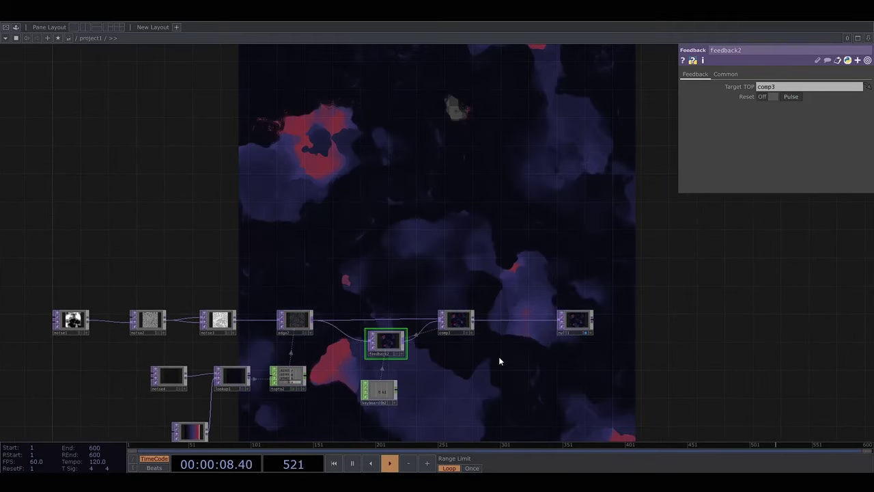
{"action": "key", "text": "1"}
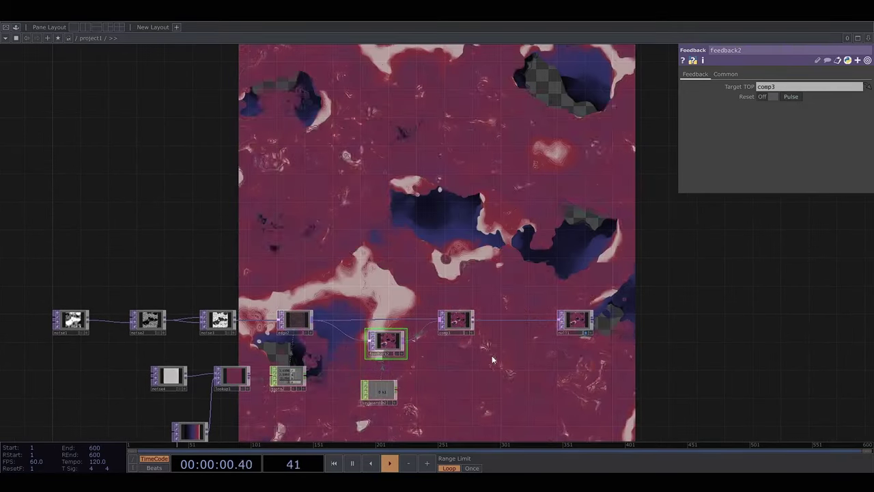
Step: Insert transform1 between comp3 and null1 with background alpha 1 and Comp Over Background Color on
{"action": "scroll", "coordinate": [486, 362], "scroll_direction": "up", "scroll_amount": 2}
{"action": "key", "text": "Tab"}
{"action": "type", "text": "tran"}
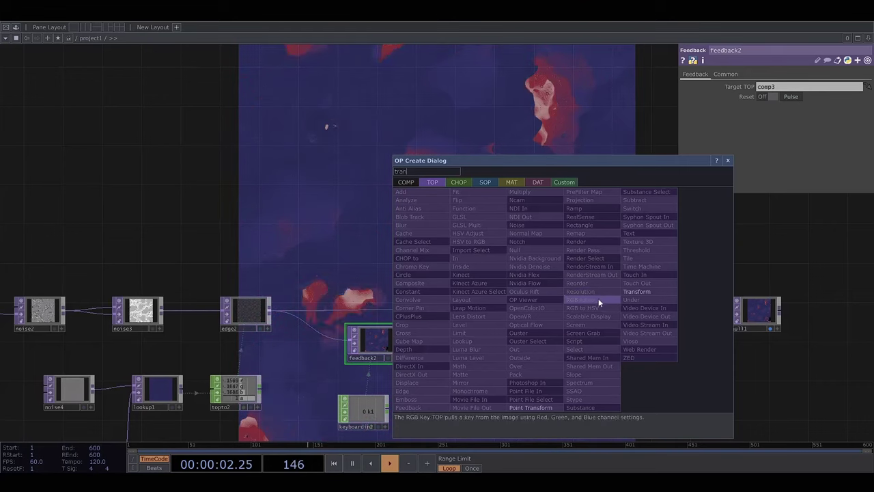
{"action": "left_click", "coordinate": [642, 292]}
{"action": "left_click", "coordinate": [595, 313]}
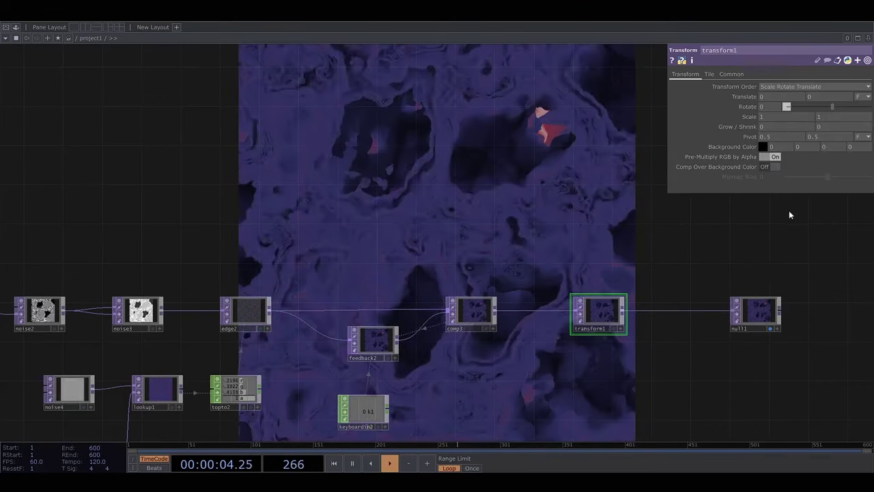
{"action": "type", "text": "1"}
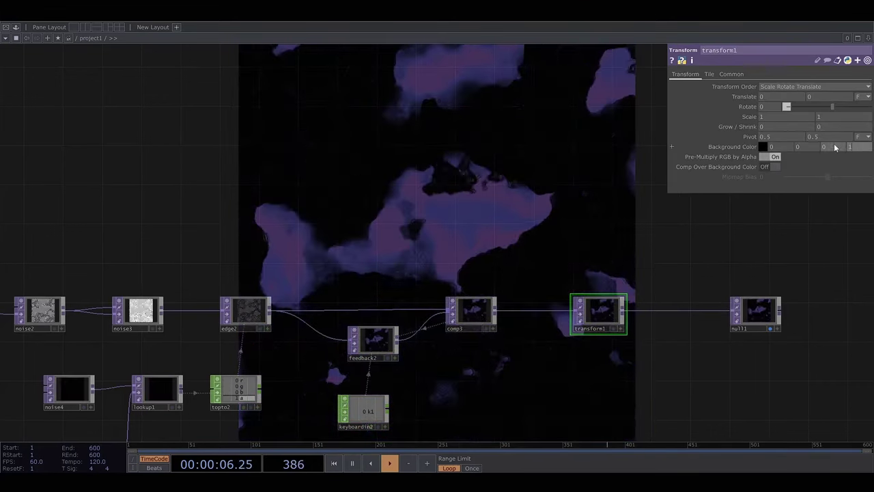
{"action": "left_click", "coordinate": [772, 166]}
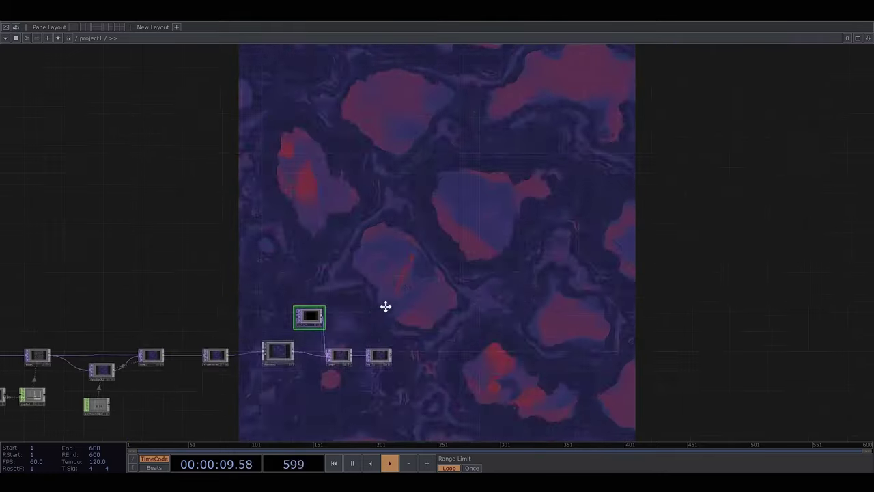
{"action": "left_click_drag", "start_coordinate": [387, 306], "coordinate": [512, 240]}
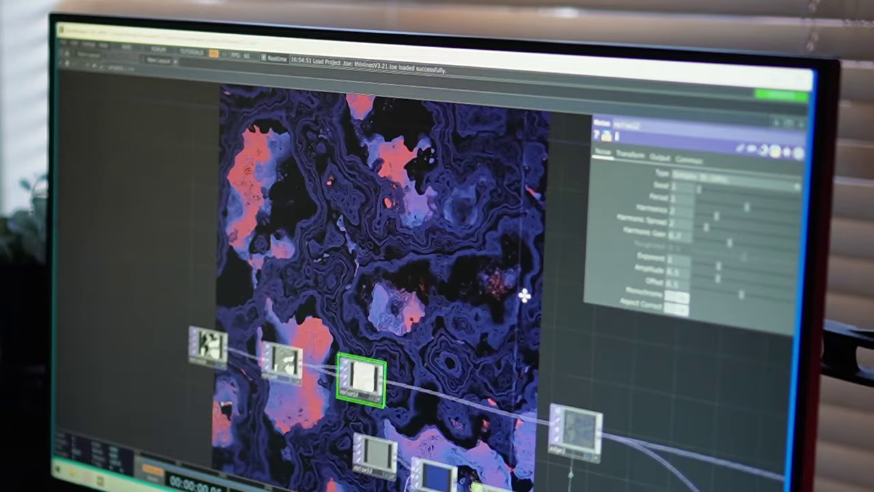
Step: Sweep the Noise Offset back and forth and pan the network to reveal more nodes
{"action": "scroll", "coordinate": [441, 303], "scroll_direction": "up", "scroll_amount": 3}
{"action": "mouse_move", "coordinate": [717, 280]}
{"action": "left_mouse_down"}
{"action": "mouse_move", "coordinate": [745, 297]}
{"action": "mouse_move", "coordinate": [718, 277]}
{"action": "mouse_move", "coordinate": [733, 285]}
{"action": "left_mouse_up"}
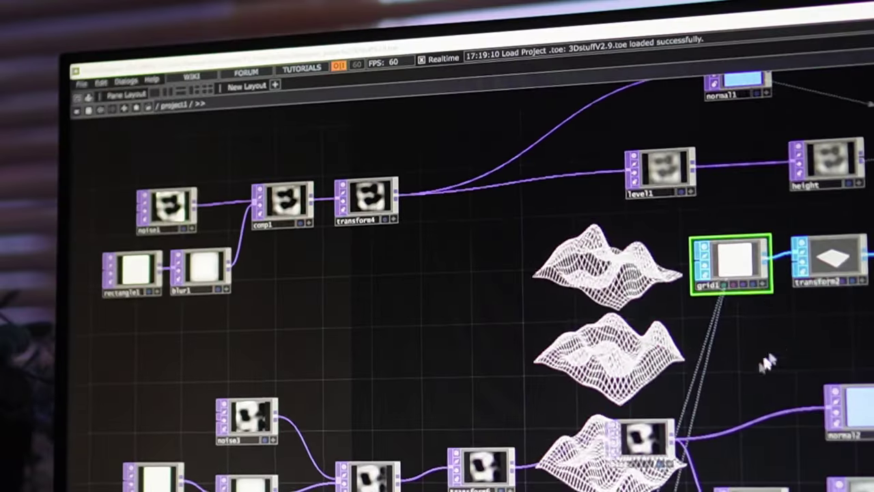
{"action": "left_click_drag", "start_coordinate": [768, 364], "coordinate": [594, 491]}
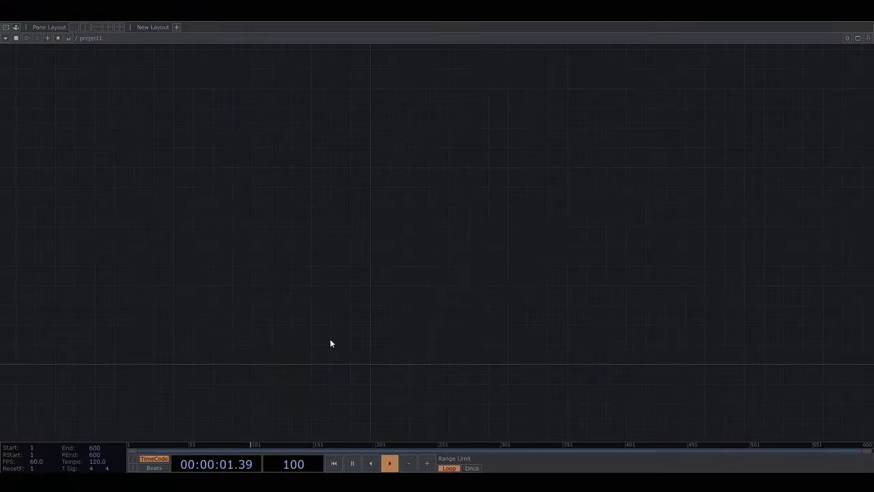
Step: Add a grid1 Grid SOP with 30 rows and 30 columns
{"action": "key", "text": "Tab"}
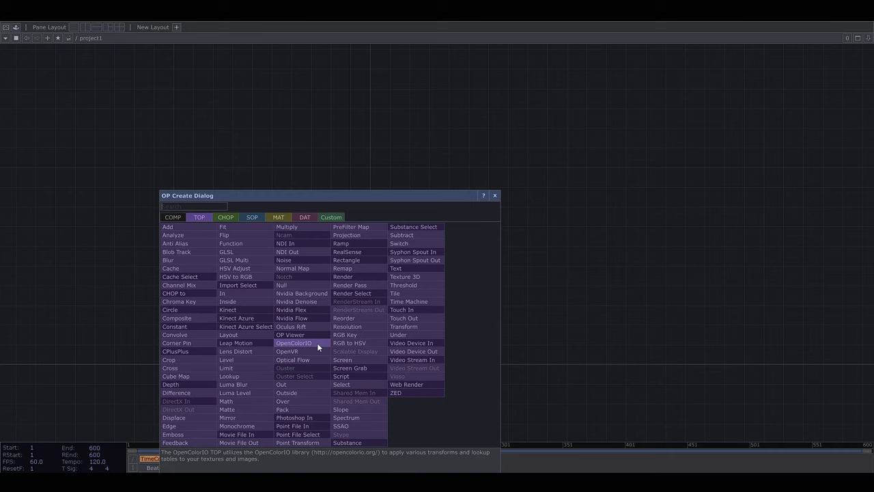
{"action": "type", "text": "gri"}
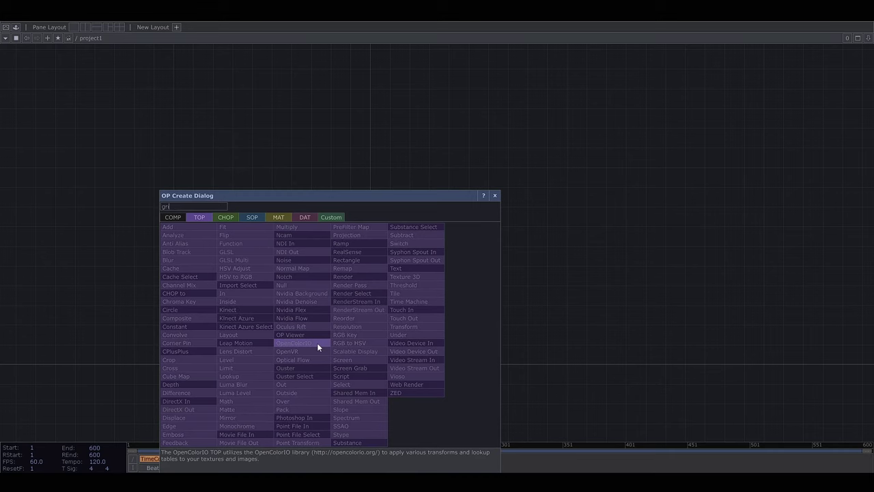
{"action": "left_click", "coordinate": [257, 218]}
{"action": "left_click", "coordinate": [243, 327]}
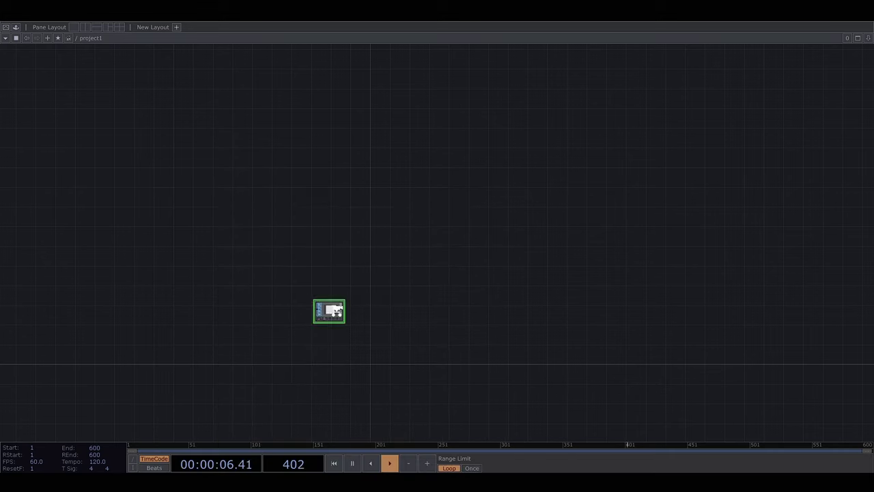
{"action": "left_click", "coordinate": [336, 311]}
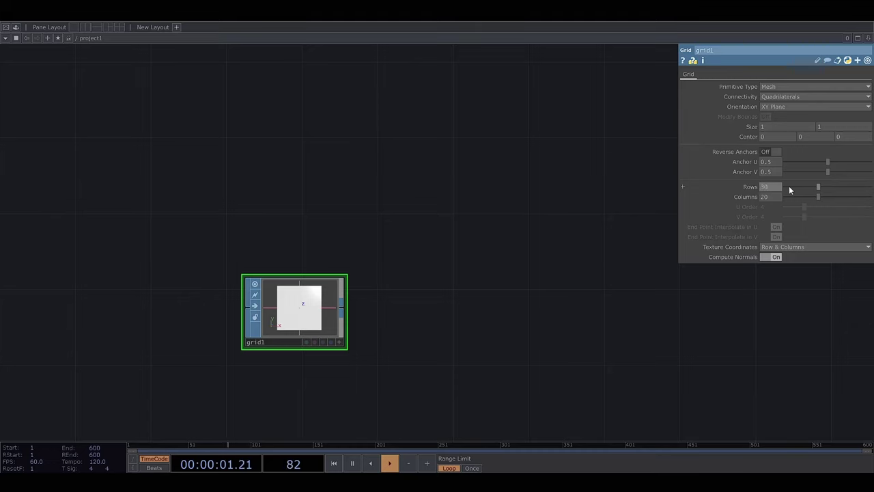
{"action": "type", "text": "30"}
{"action": "key", "text": "Tab"}
{"action": "type", "text": "30"}
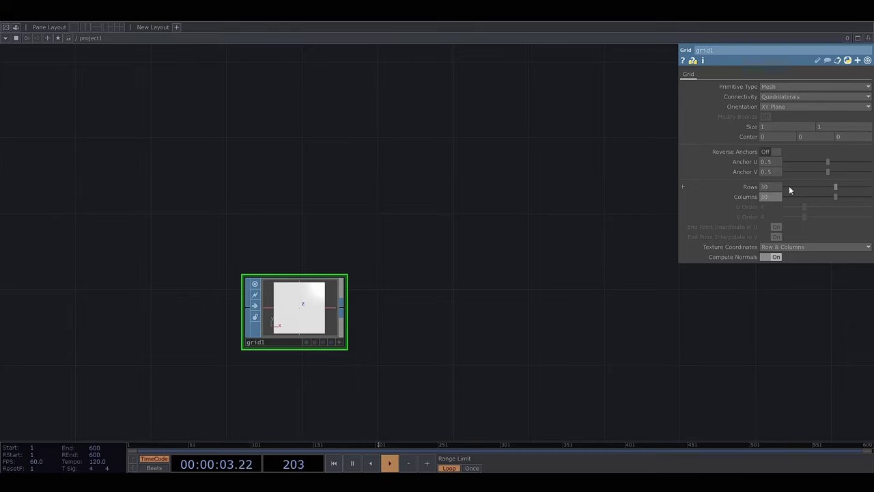
{"action": "key", "text": "Return"}
Step: Add a transform1 Transform SOP after grid1 with rotation -45, 45, 30
{"action": "key", "text": "Tab"}
{"action": "type", "text": "tra"}
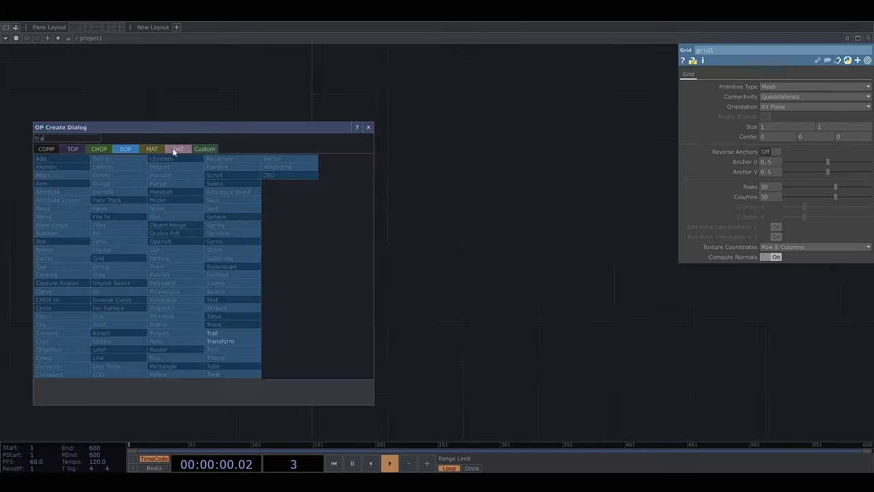
{"action": "left_click", "coordinate": [230, 342]}
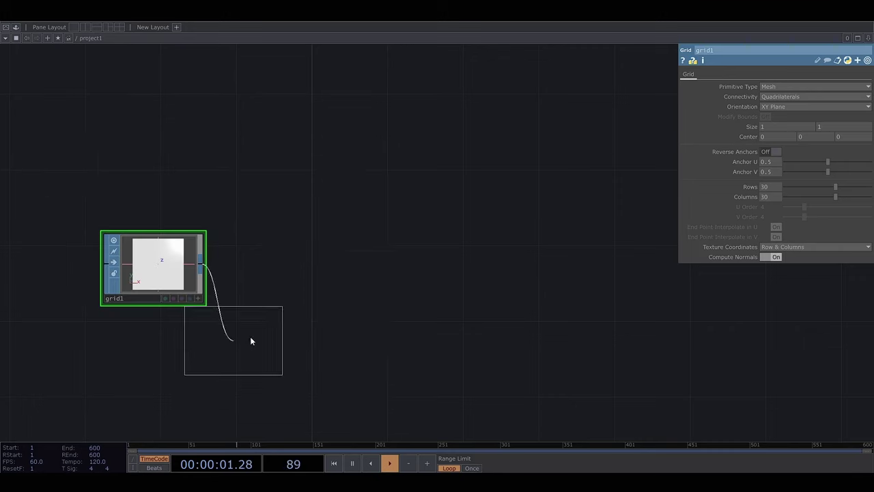
{"action": "left_click", "coordinate": [356, 273]}
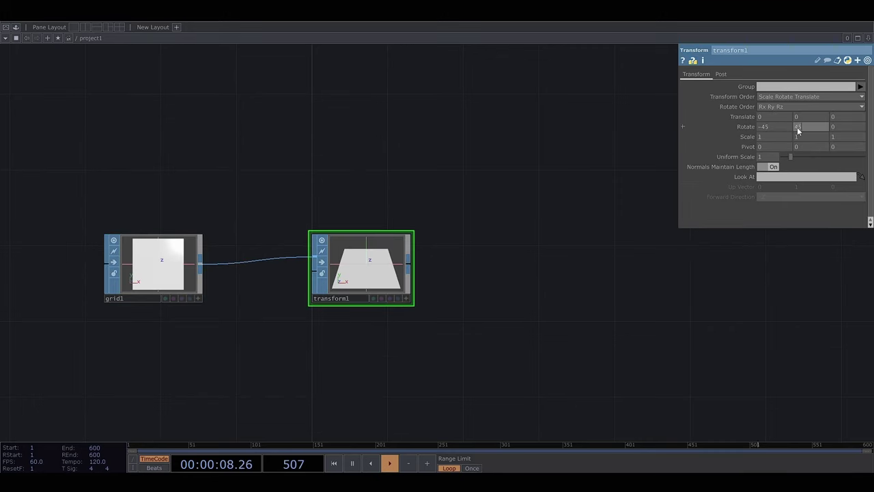
{"action": "key", "text": "Tab"}
{"action": "type", "text": "30"}
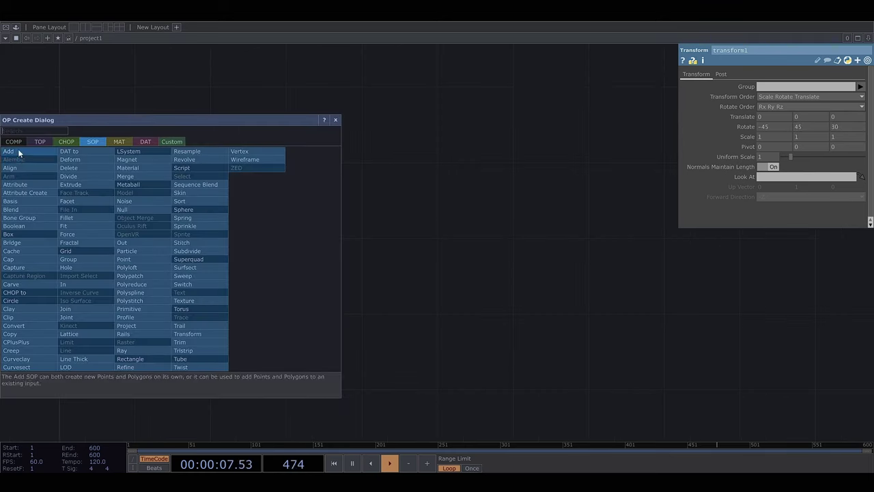
Step: Add a geo1 Geometry COMP wired from transform1
{"action": "left_click", "coordinate": [17, 142]}
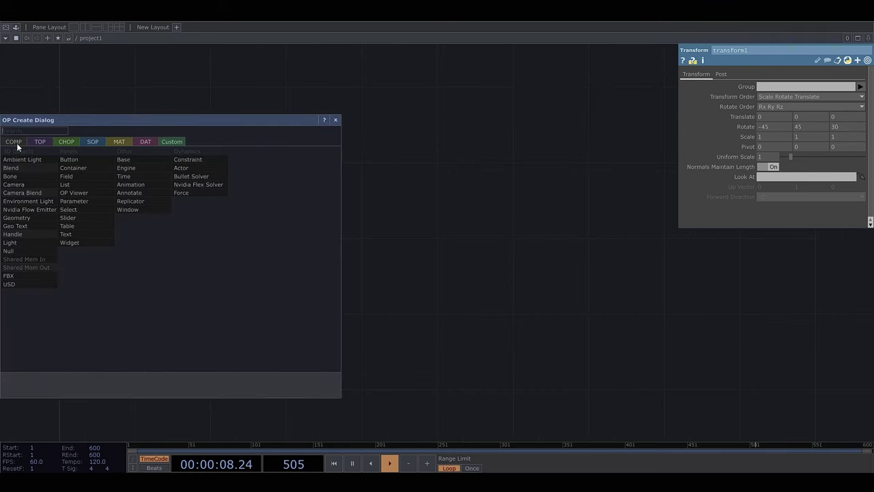
{"action": "type", "text": "ge"}
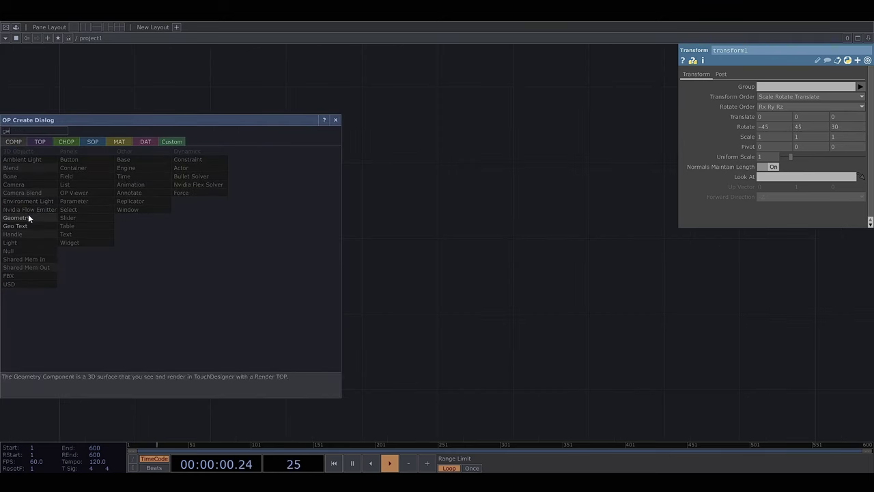
{"action": "left_click", "coordinate": [28, 217]}
{"action": "left_click", "coordinate": [379, 263]}
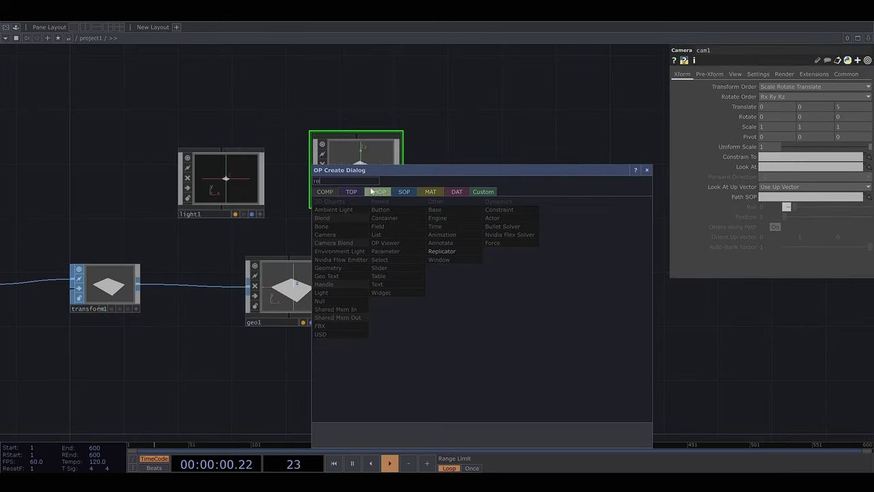
Step: Add a render1 Render TOP and link the scene components into it
{"action": "left_click", "coordinate": [351, 192]}
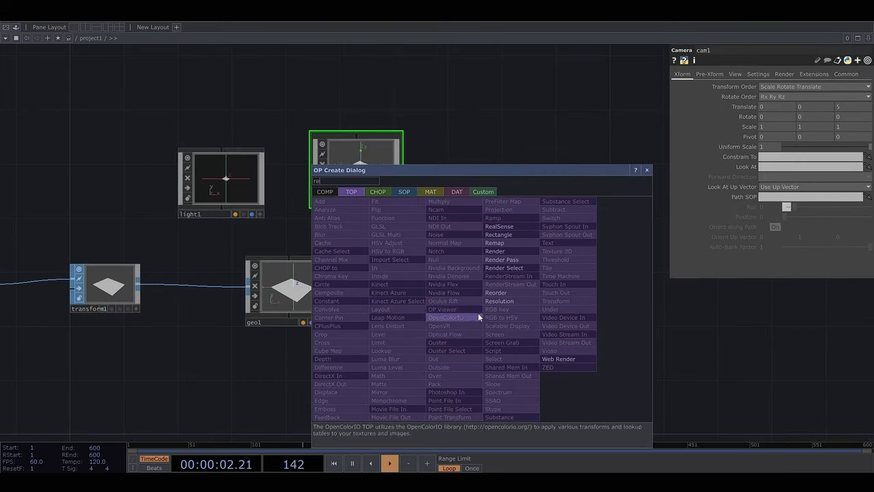
{"action": "left_click", "coordinate": [509, 251]}
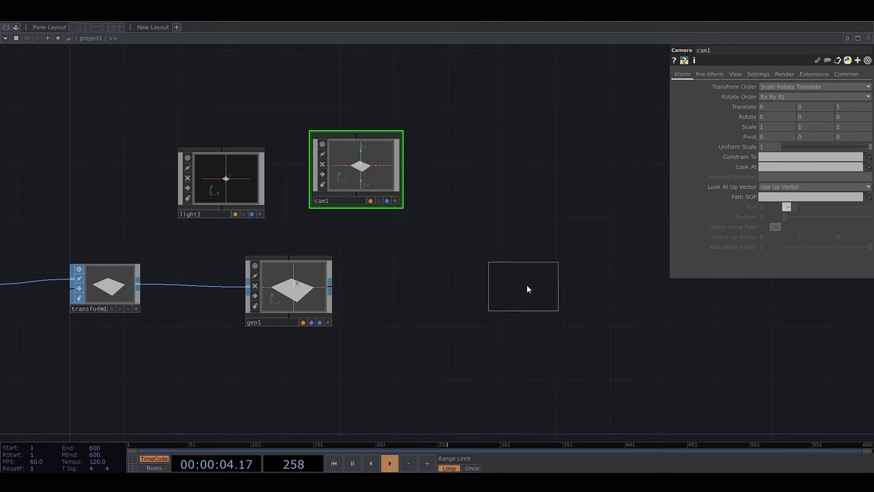
{"action": "left_click", "coordinate": [527, 289]}
{"action": "left_click_drag", "start_coordinate": [567, 351], "coordinate": [474, 357]}
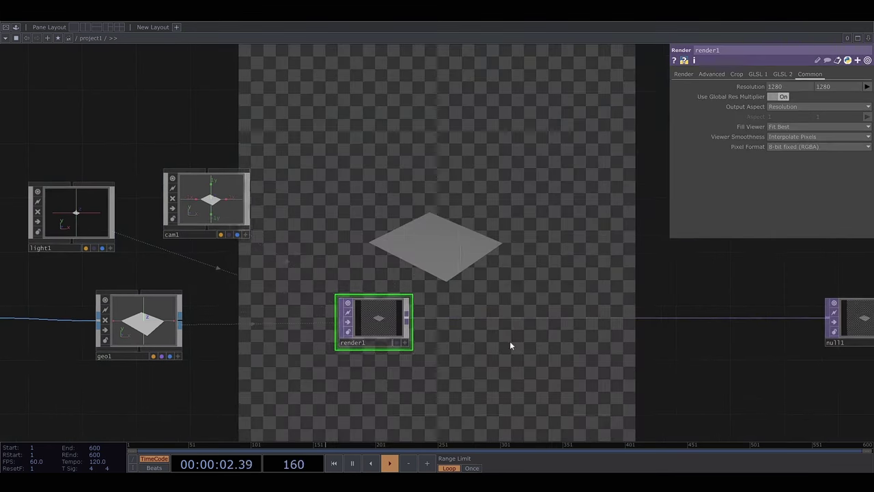
{"action": "left_click_drag", "start_coordinate": [511, 345], "coordinate": [831, 274]}
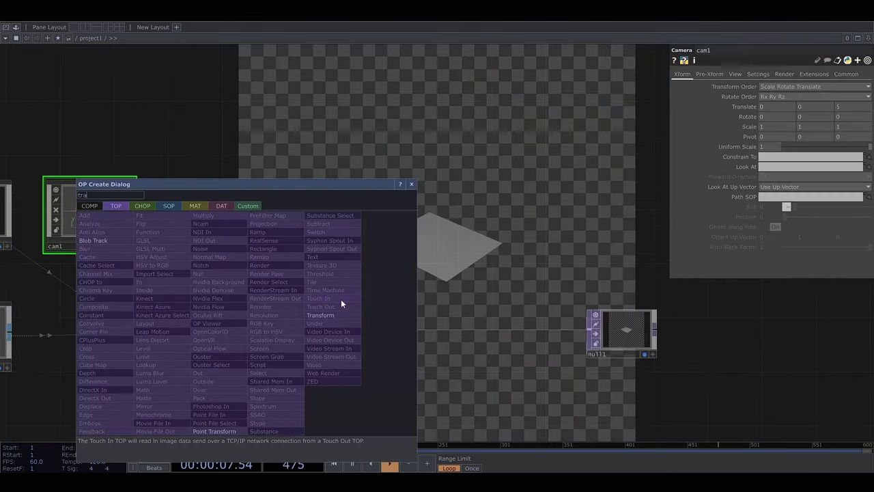
Step: Insert transform2 between render1 and null1 with Comp Over Background Color on
{"action": "left_click", "coordinate": [341, 301]}
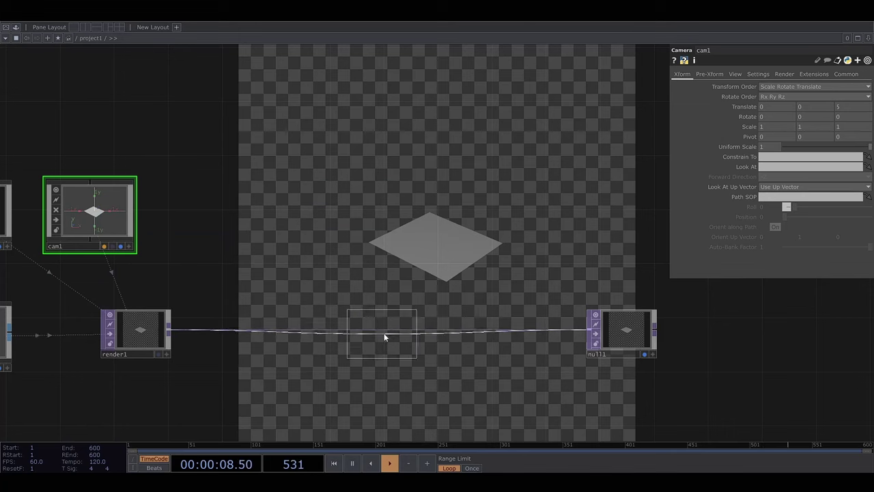
{"action": "left_click", "coordinate": [384, 337]}
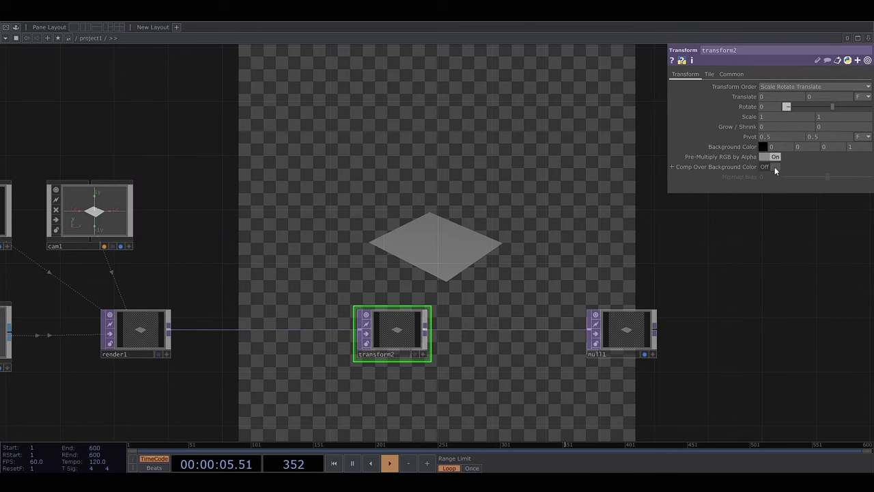
{"action": "left_click", "coordinate": [775, 167]}
{"action": "left_click_drag", "start_coordinate": [588, 237], "coordinate": [537, 293]}
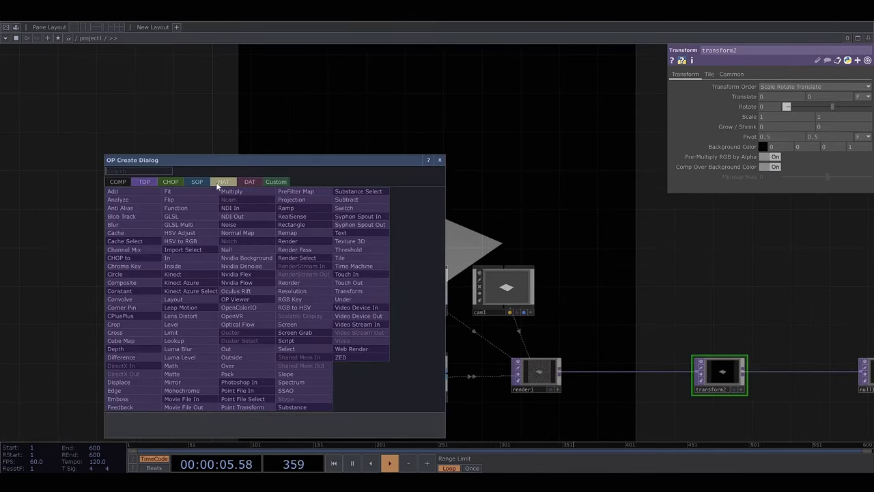
Step: Assign a new phong1 Phong material to geo1 and set its Wire Frame to Topology Wire Frame
{"action": "left_click", "coordinate": [225, 181]}
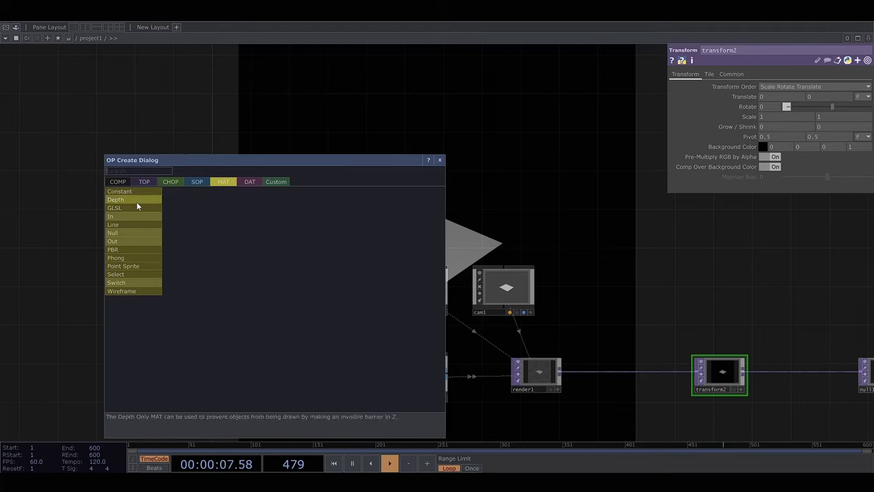
{"action": "left_click", "coordinate": [140, 259]}
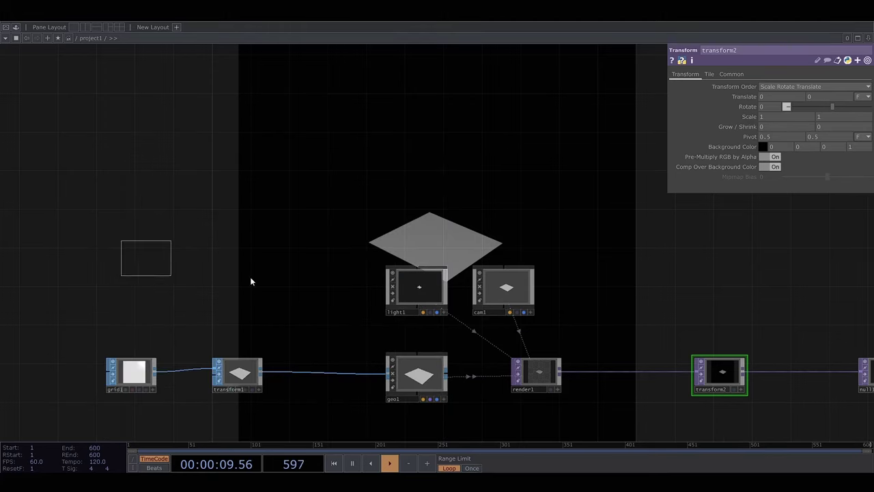
{"action": "left_click", "coordinate": [575, 311]}
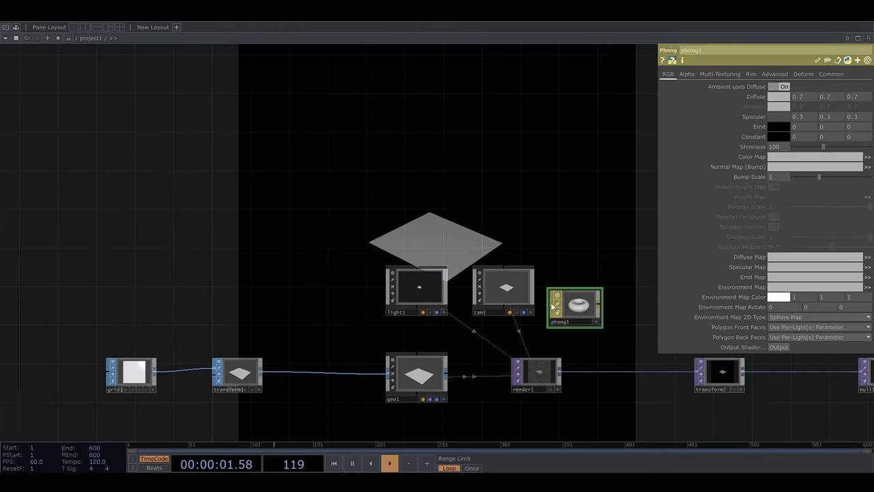
{"action": "left_click_drag", "start_coordinate": [576, 311], "coordinate": [444, 311]}
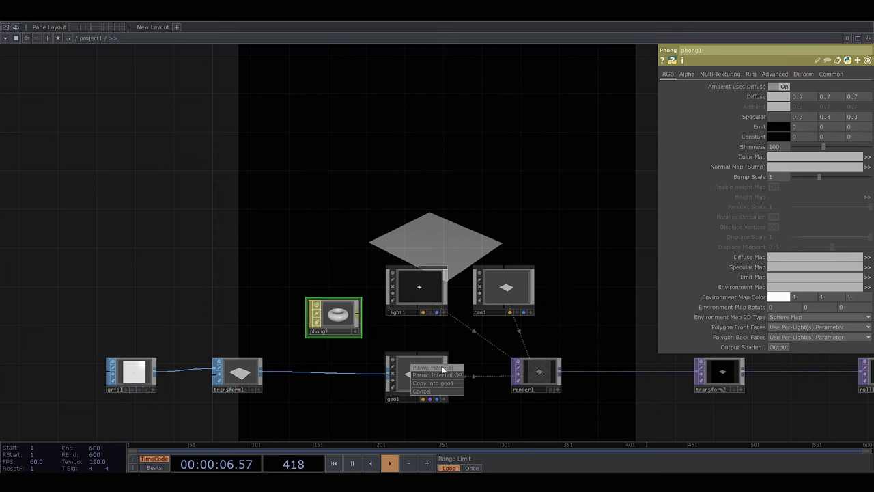
{"action": "left_click", "coordinate": [443, 369]}
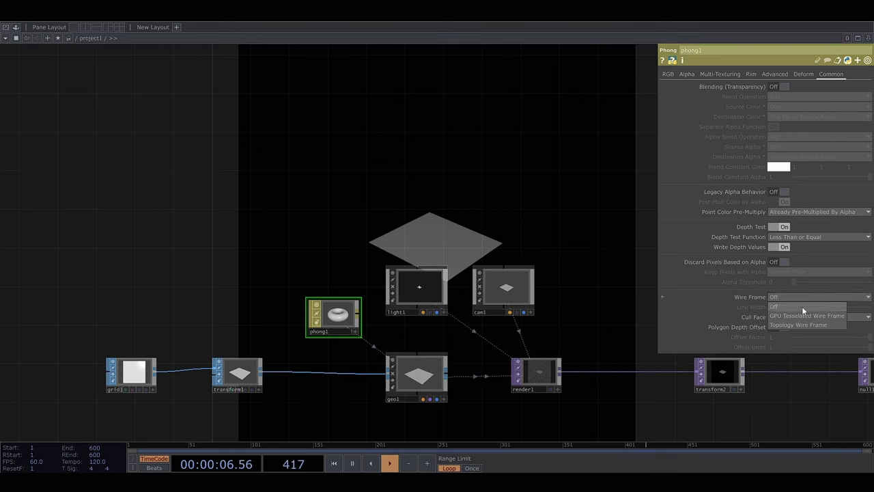
{"action": "left_click", "coordinate": [808, 322]}
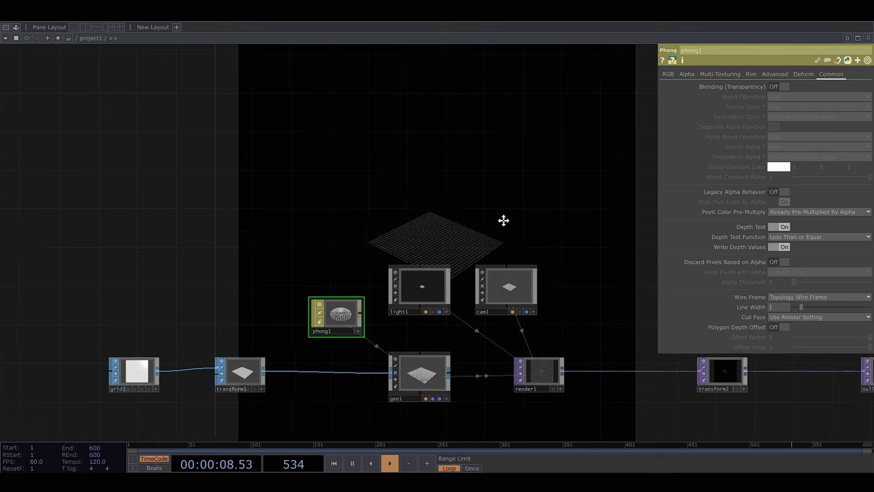
{"action": "left_click_drag", "start_coordinate": [503, 219], "coordinate": [519, 215]}
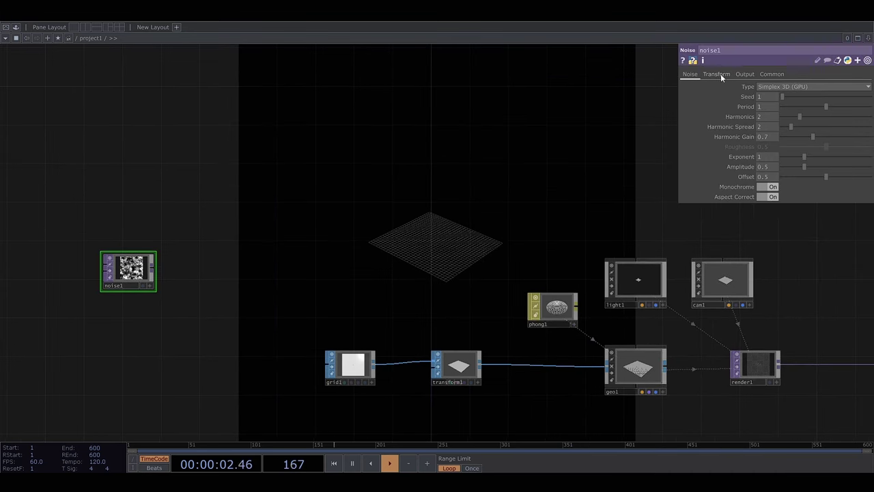
Step: Set noise1 to Period 2 and Harmonics 0 and display it behind the network
{"action": "left_click", "coordinate": [717, 74]}
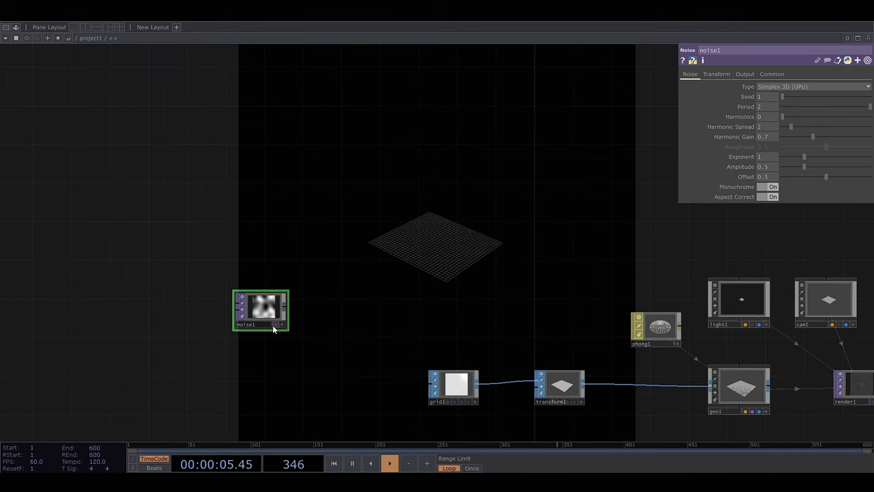
{"action": "left_click", "coordinate": [277, 329]}
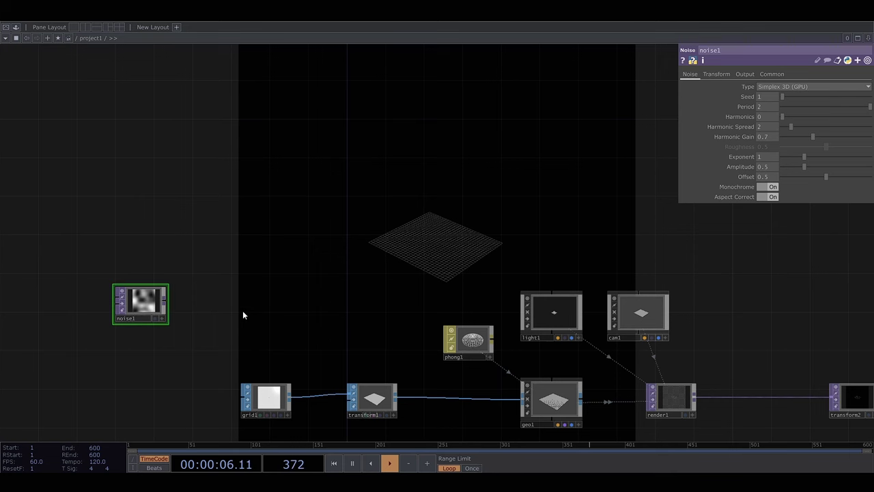
Step: Add a rectangle1 TOP feeding a new blur1 TOP
{"action": "key", "text": "Tab"}
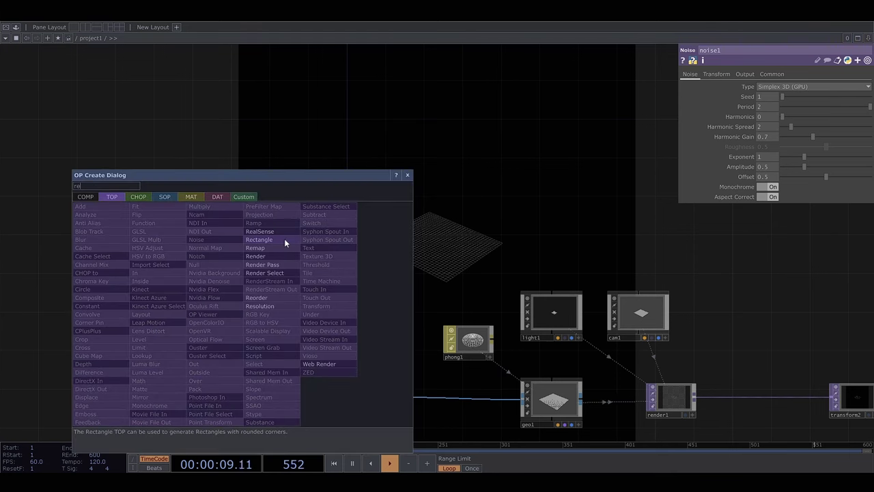
{"action": "left_click", "coordinate": [284, 239]}
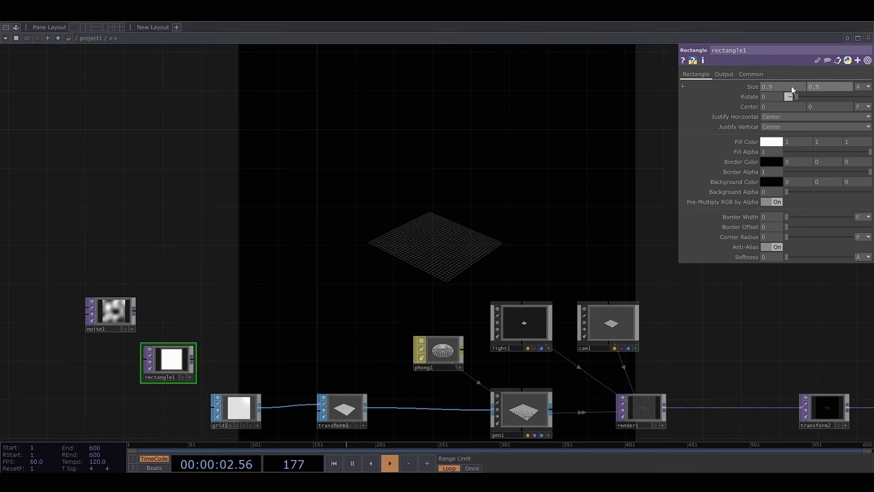
{"action": "key", "text": "Tab"}
{"action": "type", "text": "blu"}
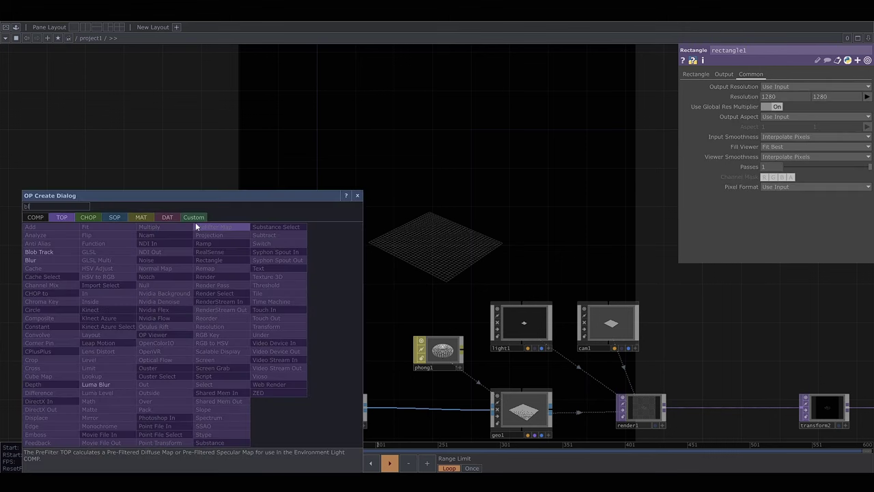
{"action": "left_click", "coordinate": [39, 262]}
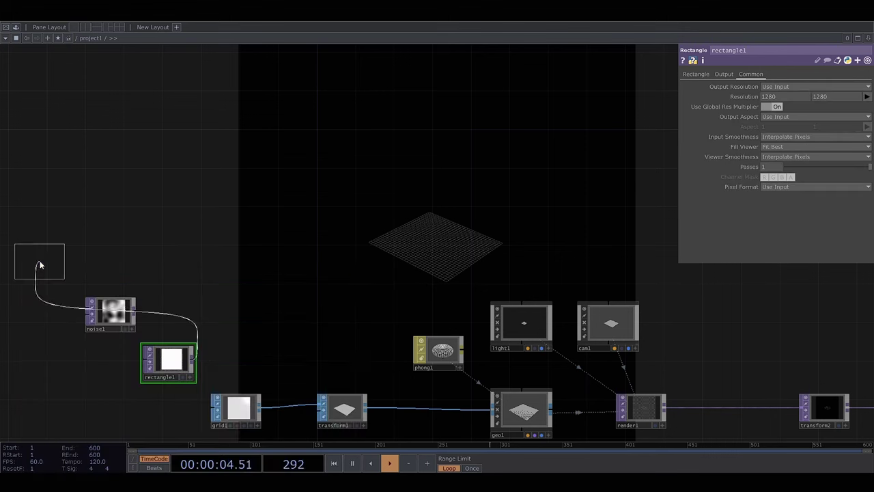
{"action": "left_click", "coordinate": [252, 335]}
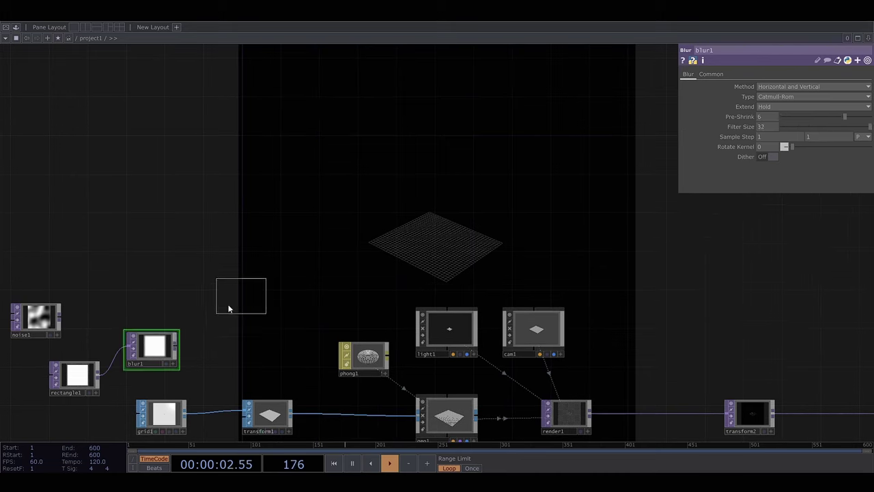
Step: Add a Multiply comp1 and wire noise1 into its input
{"action": "left_click", "coordinate": [206, 312]}
{"action": "left_click_drag", "start_coordinate": [43, 320], "coordinate": [62, 290]}
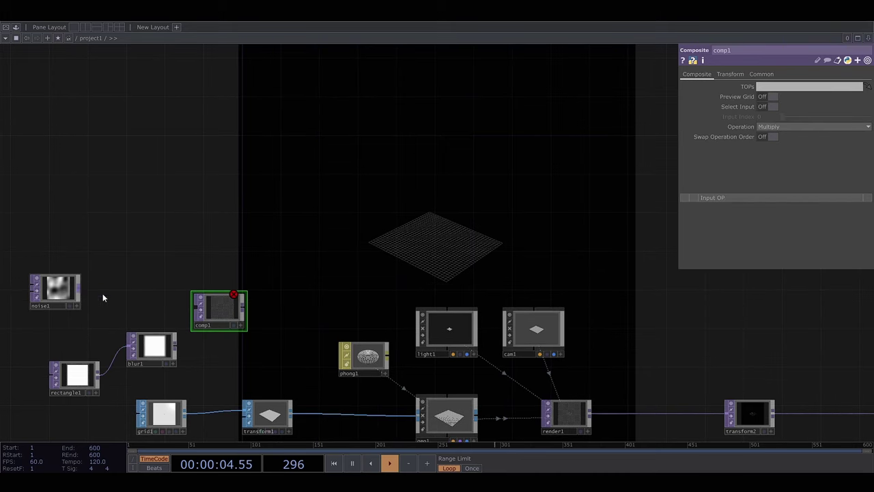
{"action": "left_click", "coordinate": [194, 310]}
{"action": "left_click_drag", "start_coordinate": [179, 352], "coordinate": [161, 353]}
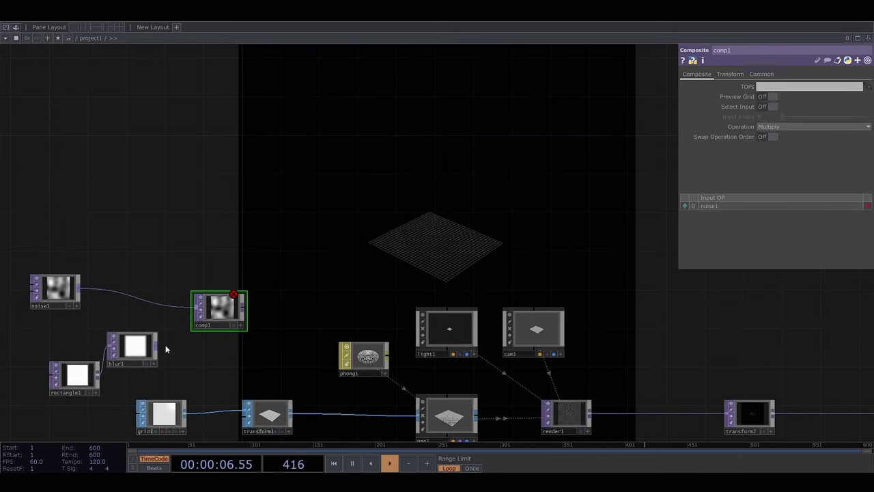
Step: Wire blur1 into comp1 as the second input and add transform3 after comp1
{"action": "left_click", "coordinate": [156, 345]}
{"action": "left_click", "coordinate": [195, 314]}
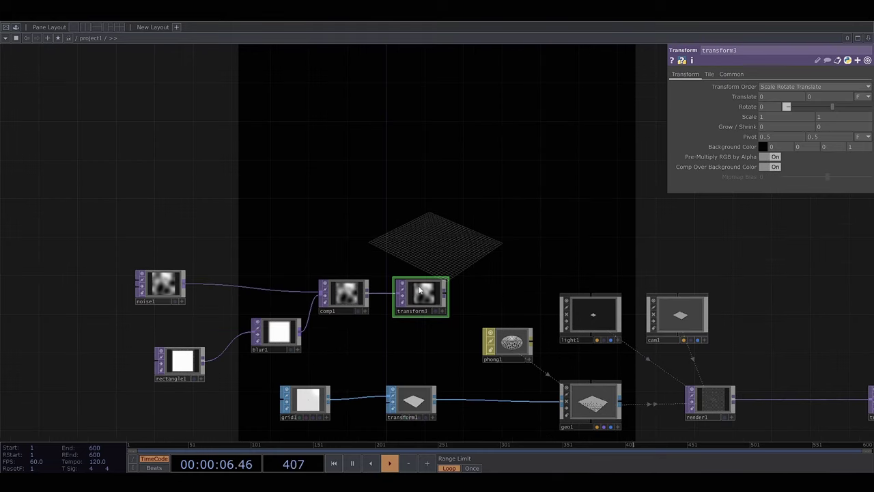
{"action": "left_click_drag", "start_coordinate": [379, 265], "coordinate": [315, 258]}
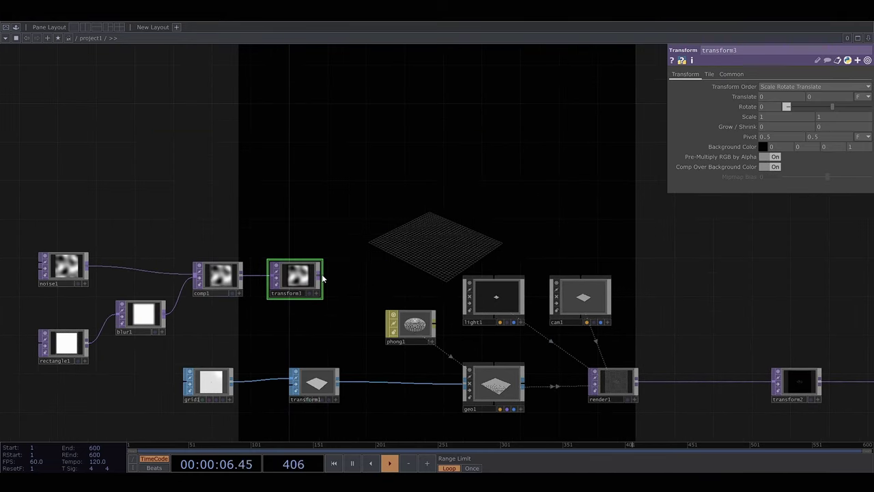
Step: Branch transform3 into a normal1 Normal Map and a null node, and begin renaming the null
{"action": "key", "text": "Tab"}
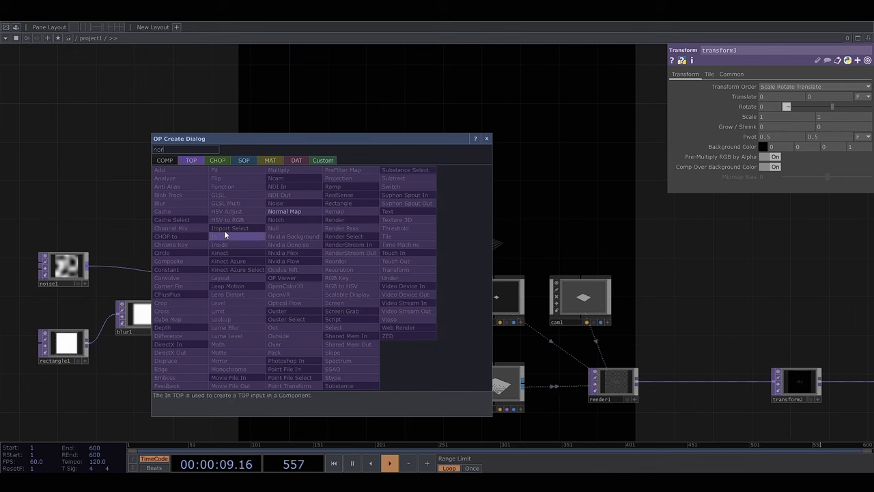
{"action": "type", "text": "nor"}
{"action": "left_click", "coordinate": [292, 212]}
{"action": "left_click", "coordinate": [394, 239]}
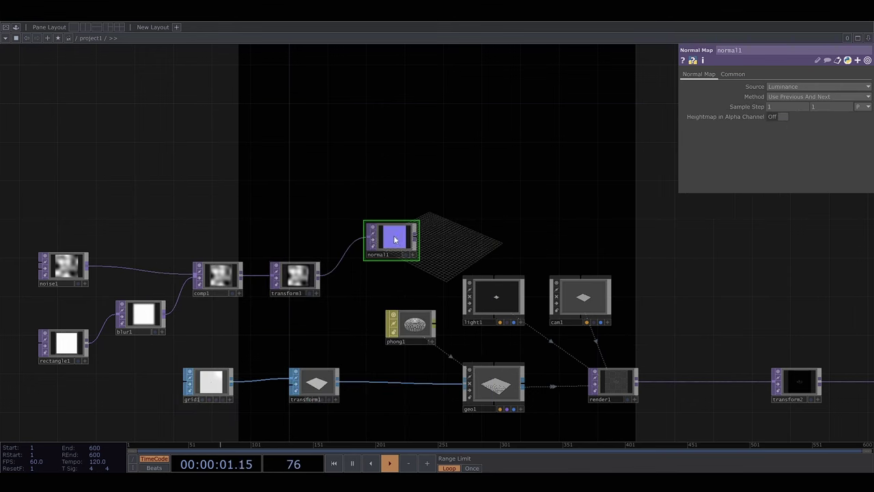
{"action": "left_click_drag", "start_coordinate": [302, 282], "coordinate": [281, 274]}
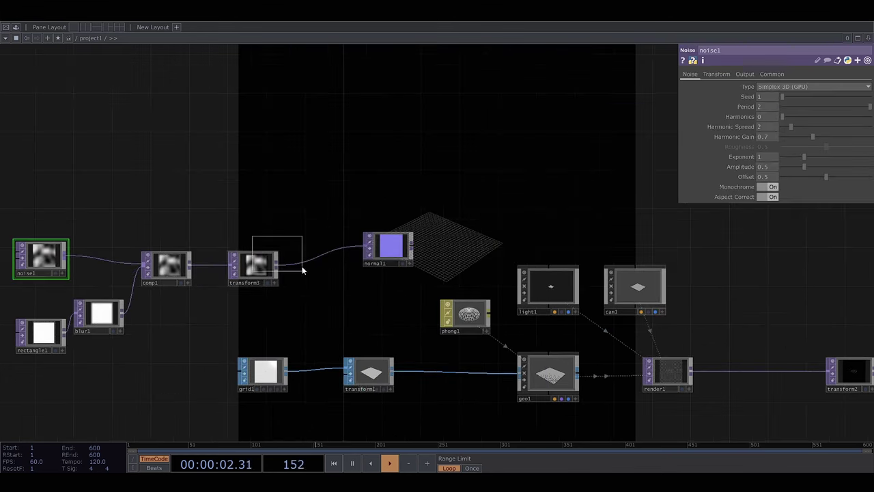
{"action": "left_click", "coordinate": [369, 297]}
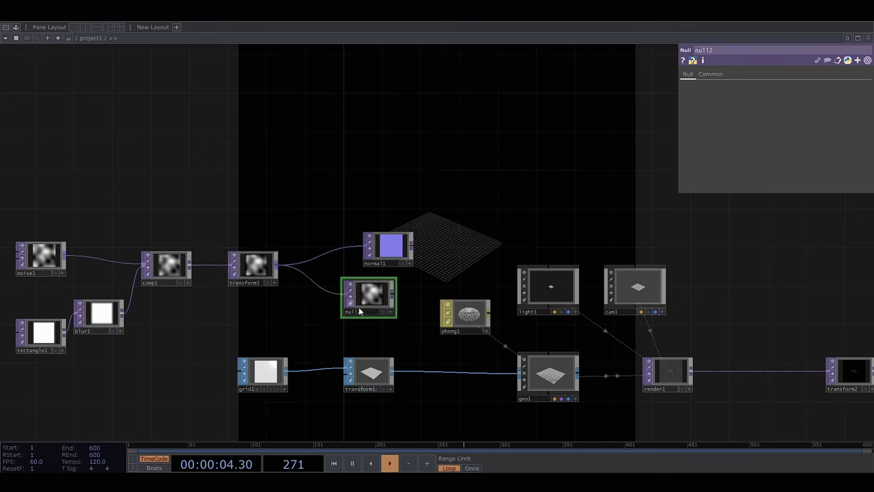
{"action": "left_click", "coordinate": [365, 310]}
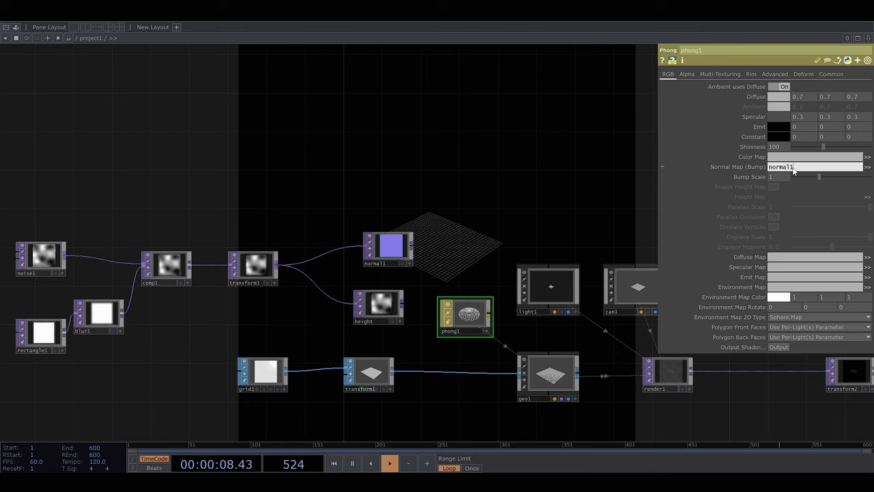
Step: Set phong1's Normal Map to normal1, enable Height Map with height, and turn on Displace Vertices
{"action": "key", "text": "Return"}
{"action": "left_click", "coordinate": [784, 188]}
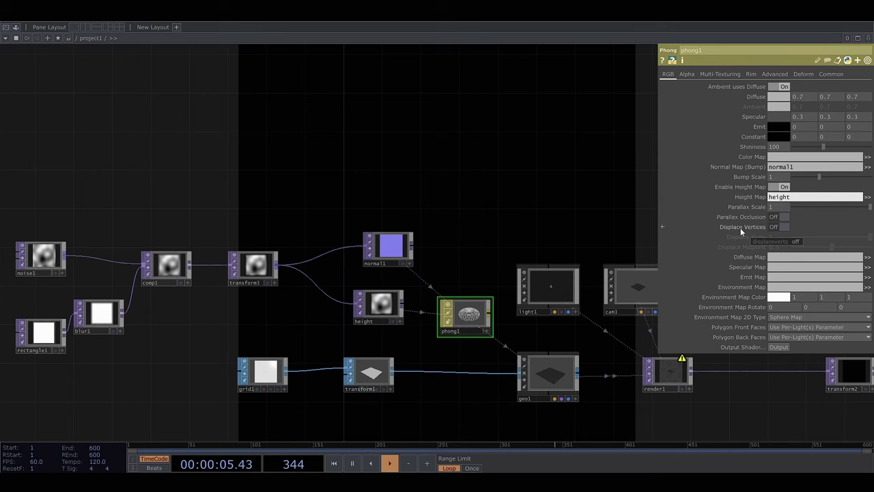
{"action": "left_click", "coordinate": [782, 227]}
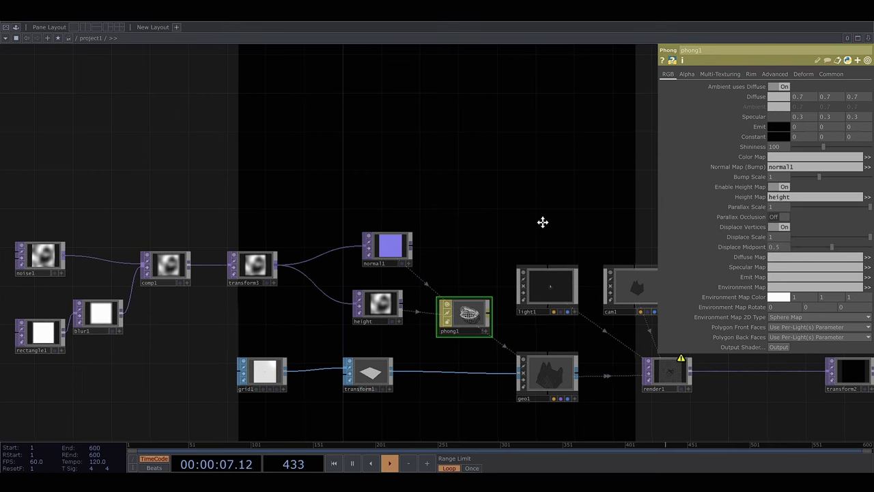
{"action": "left_click_drag", "start_coordinate": [542, 221], "coordinate": [512, 213]}
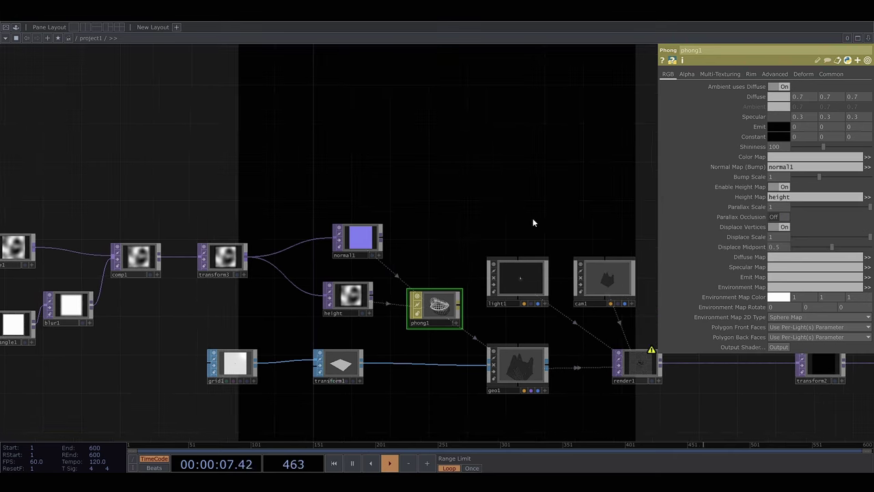
Step: Insert attribcreate1 between transform1 and geo1 to compute normals and tangents
{"action": "key", "text": "Tab"}
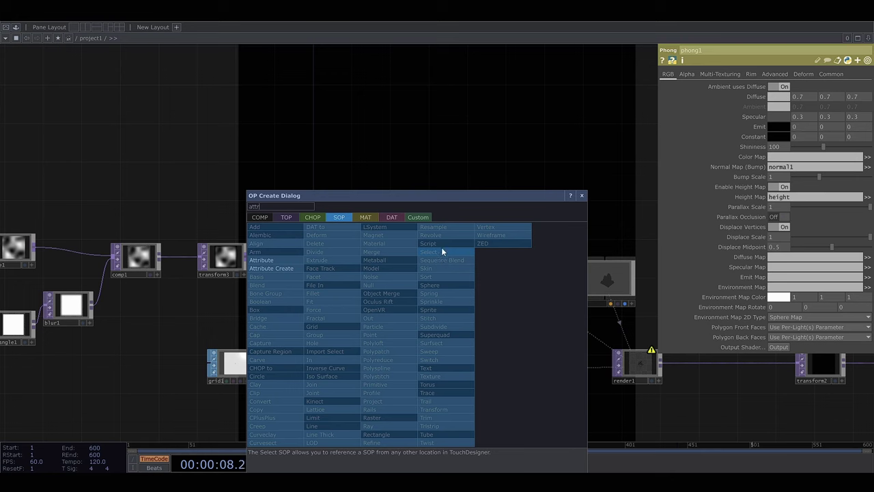
{"action": "left_click", "coordinate": [292, 268]}
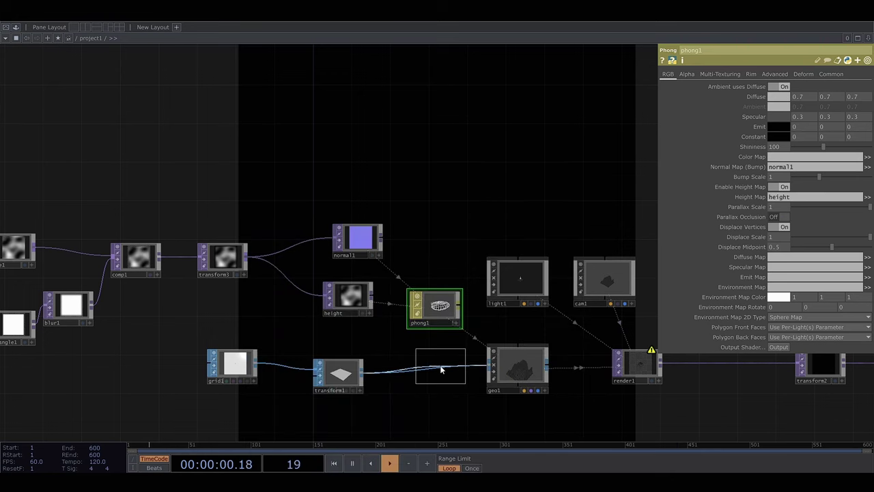
{"action": "left_click", "coordinate": [444, 367]}
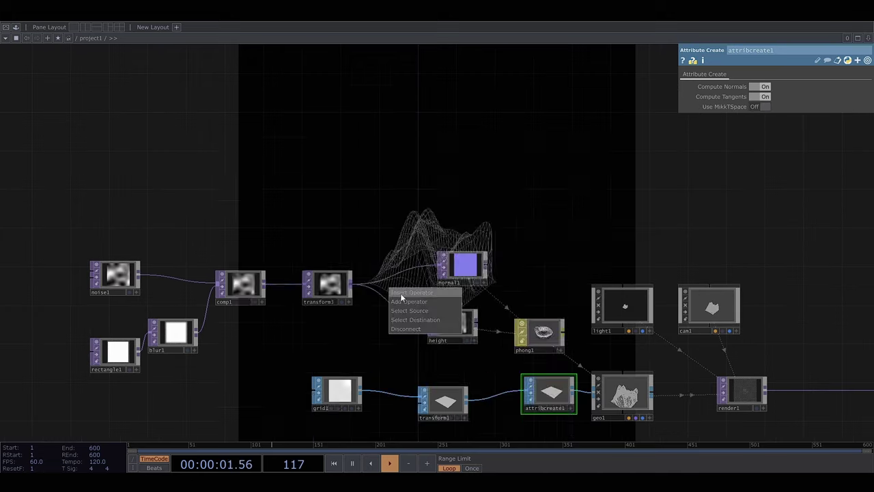
Step: Insert a level1 TOP between transform3 and height with contrast 0.33
{"action": "left_click", "coordinate": [413, 299]}
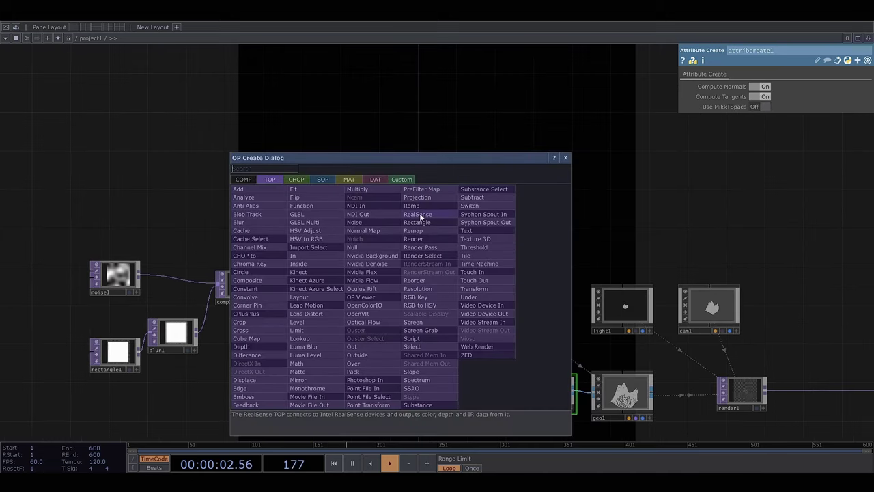
{"action": "type", "text": "lev"}
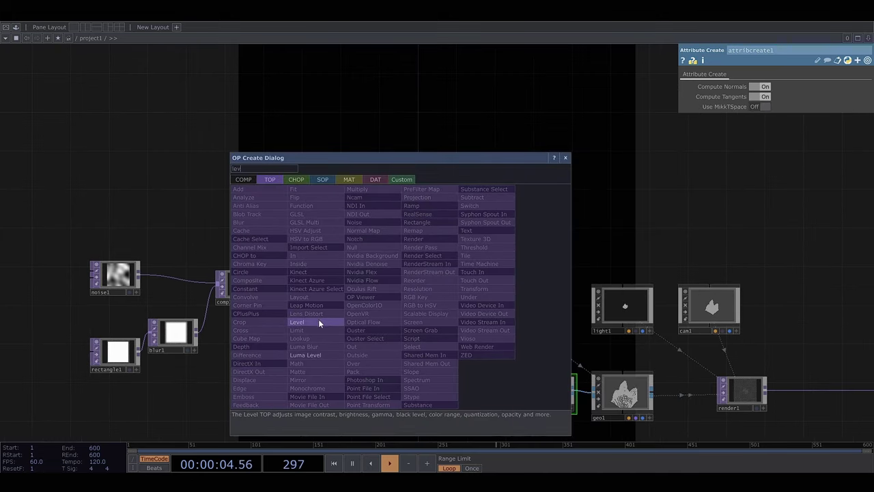
{"action": "left_click", "coordinate": [318, 322]}
{"action": "left_click", "coordinate": [386, 314]}
{"action": "left_click_drag", "start_coordinate": [804, 137], "coordinate": [780, 139]}
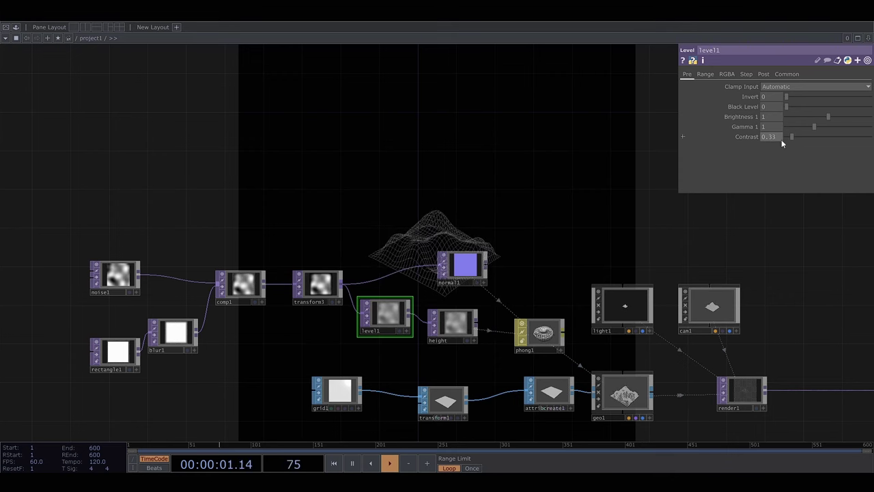
Step: Select the terrain network and paste a copy of it at the lower left
{"action": "scroll", "coordinate": [562, 217], "scroll_direction": "down", "scroll_amount": 3}
{"action": "left_click", "coordinate": [493, 263]}
{"action": "left_click_drag", "start_coordinate": [455, 330], "coordinate": [207, 152]}
{"action": "middle_click_drag", "start_coordinate": [438, 364], "coordinate": [392, 301]}
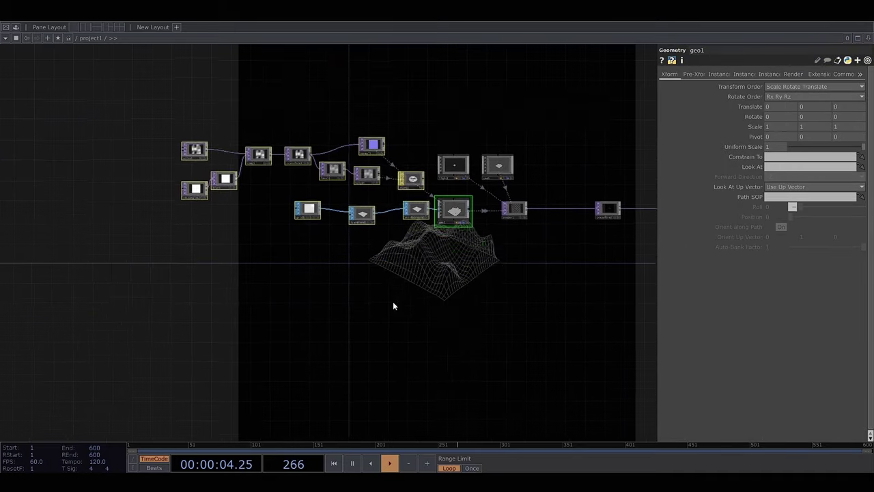
{"action": "key", "text": "ctrl+v"}
{"action": "key", "text": "ctrl+v"}
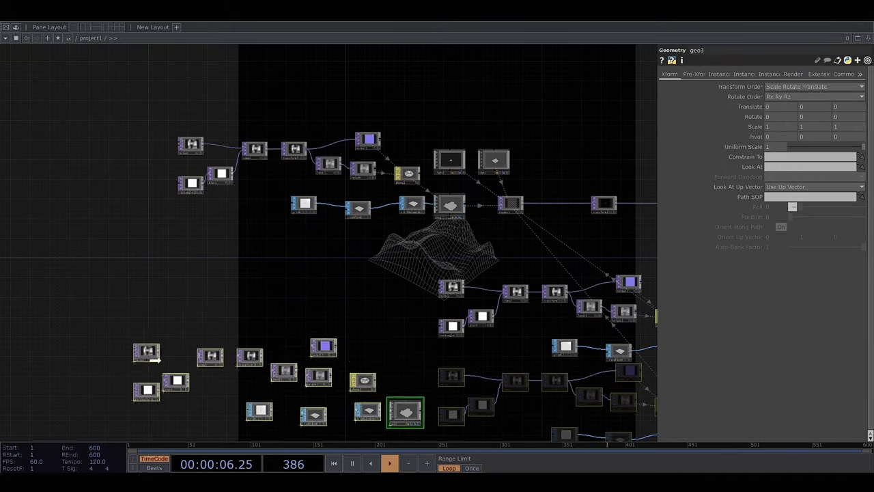
{"action": "left_click", "coordinate": [112, 356]}
Step: Select the pasted terrain node group and frame all three terrain chains in view
{"action": "middle_click_drag", "start_coordinate": [524, 397], "coordinate": [365, 381]}
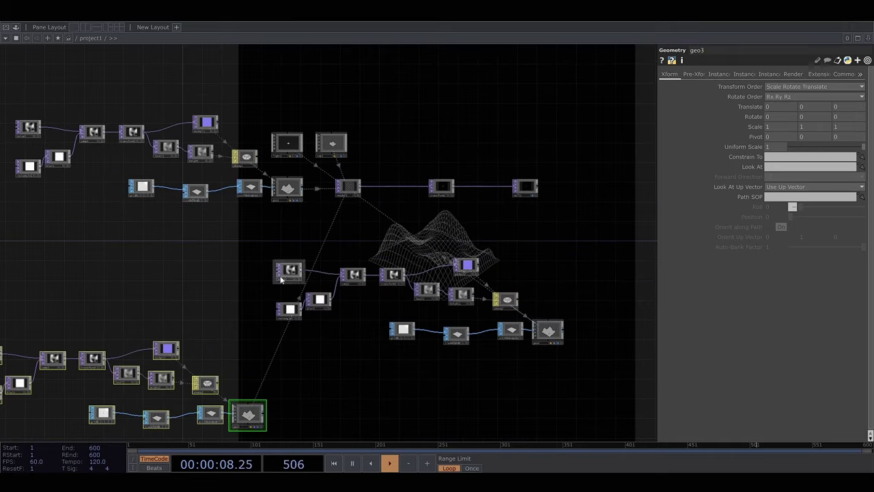
{"action": "left_click", "coordinate": [289, 270]}
{"action": "left_click_drag", "start_coordinate": [272, 261], "coordinate": [700, 396]}
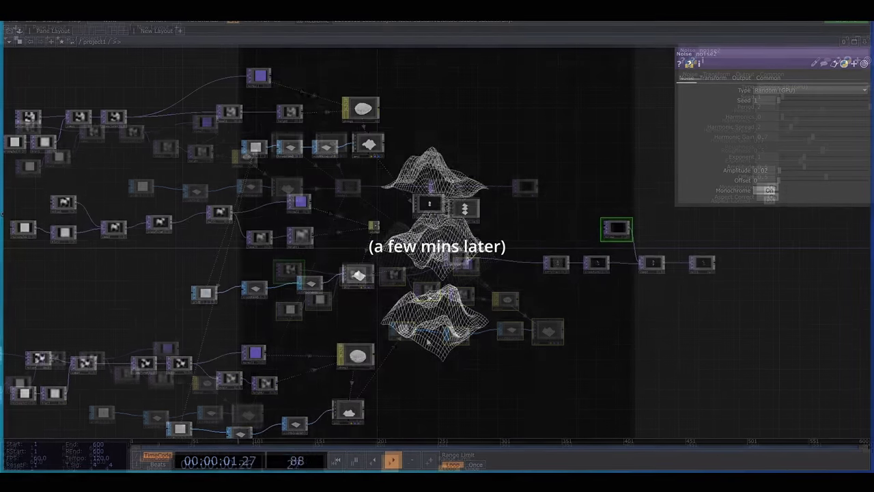
{"action": "left_click", "coordinate": [356, 355]}
{"action": "middle_click_drag", "start_coordinate": [471, 334], "coordinate": [389, 359]}
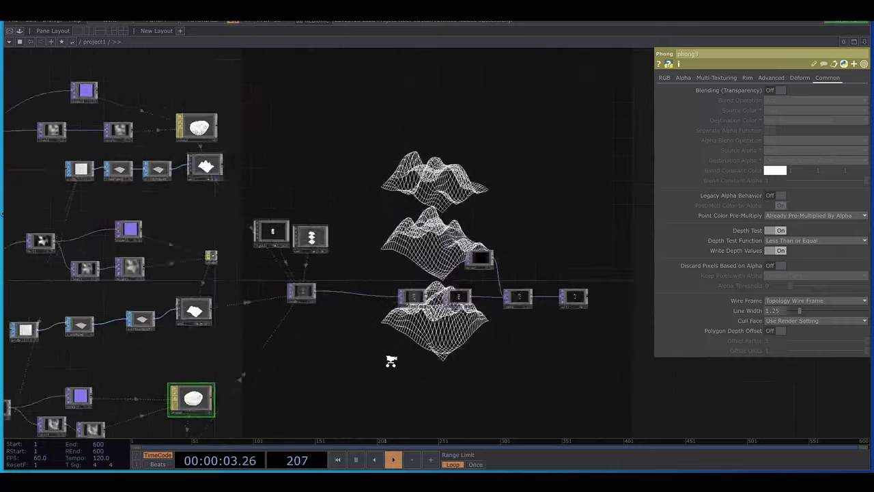
{"action": "scroll", "coordinate": [389, 359], "scroll_direction": "up", "scroll_amount": 3}
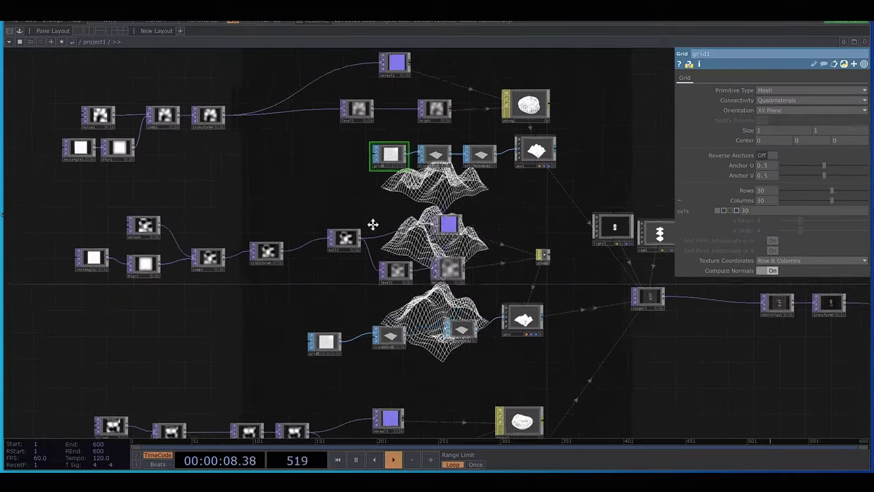
{"action": "middle_click_drag", "start_coordinate": [373, 224], "coordinate": [350, 247]}
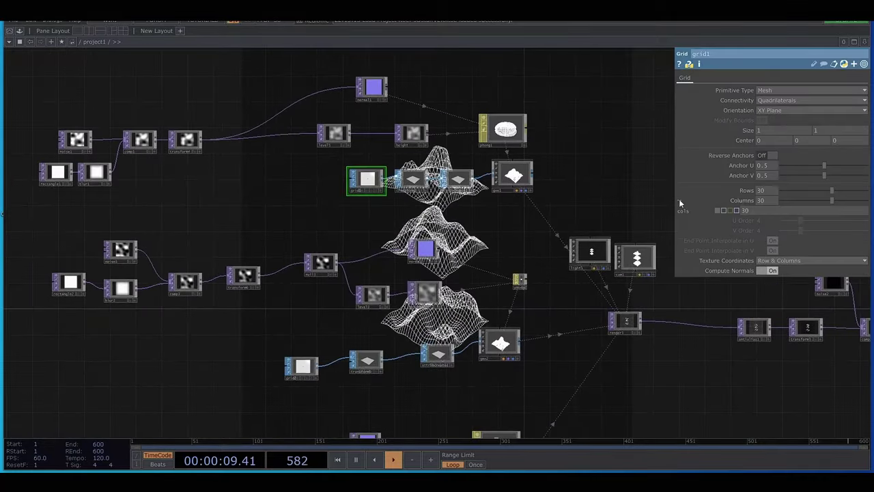
Step: Copy grid1's Rows parameter and paste it as a reference into grid2 and grid3
{"action": "right_click", "coordinate": [737, 190]}
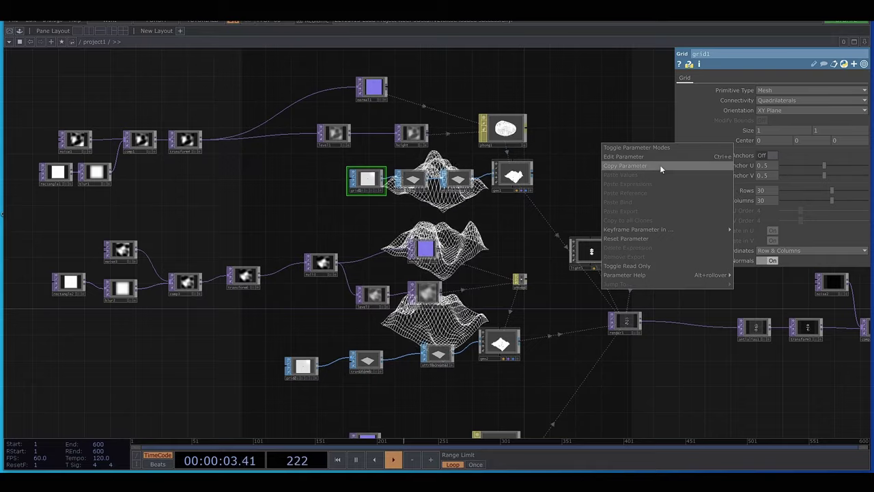
{"action": "left_click", "coordinate": [641, 165]}
{"action": "left_click", "coordinate": [302, 368]}
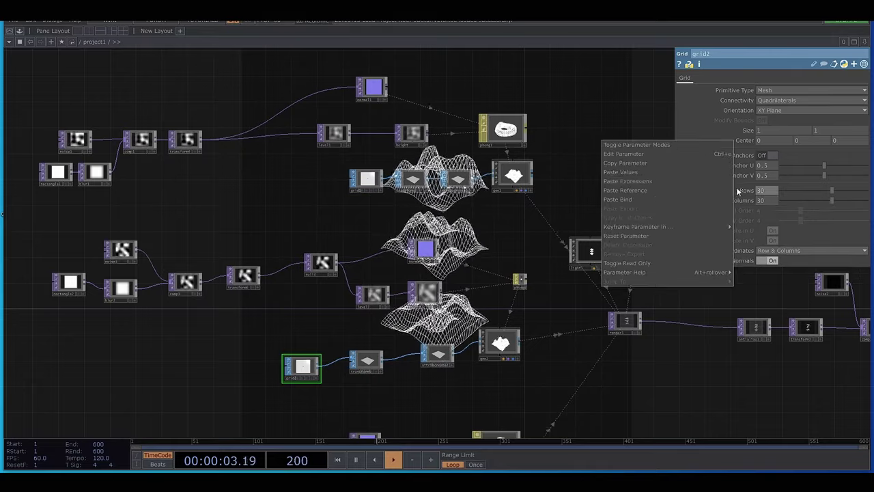
{"action": "left_click", "coordinate": [729, 191]}
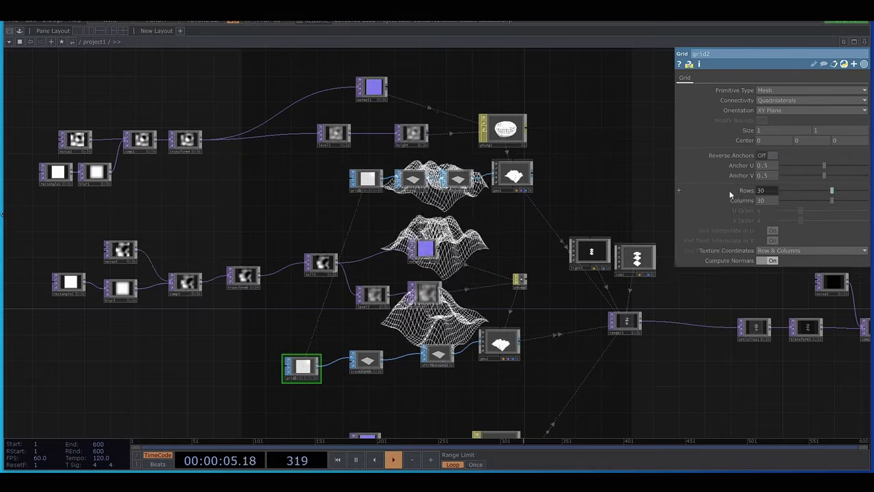
{"action": "left_click_drag", "start_coordinate": [409, 410], "coordinate": [433, 277]}
{"action": "left_click", "coordinate": [294, 409]}
{"action": "right_click", "coordinate": [747, 190]}
{"action": "left_click", "coordinate": [751, 205]}
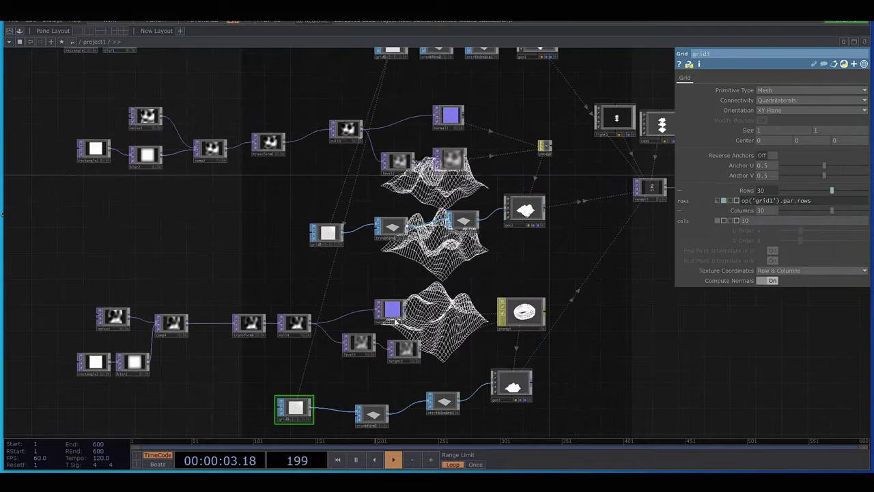
Step: Link grid3's Columns to grid1 too, then change grid1's Rows to 2
{"action": "left_click_drag", "start_coordinate": [395, 54], "coordinate": [397, 108]}
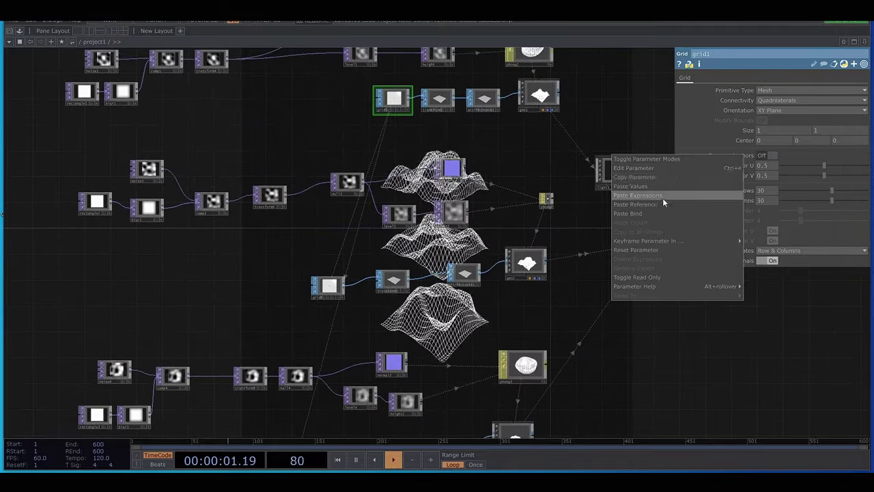
{"action": "left_click", "coordinate": [762, 203]}
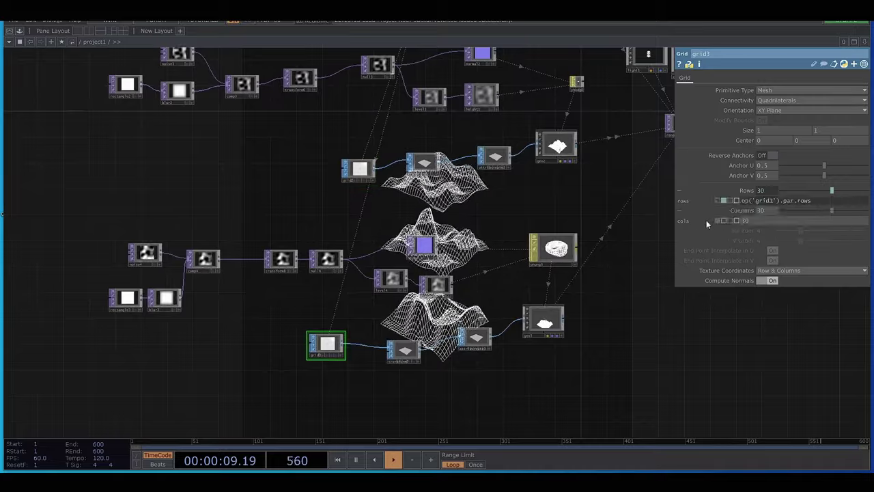
{"action": "left_click_drag", "start_coordinate": [400, 180], "coordinate": [157, 273]}
{"action": "left_click_drag", "start_coordinate": [832, 191], "coordinate": [844, 192]}
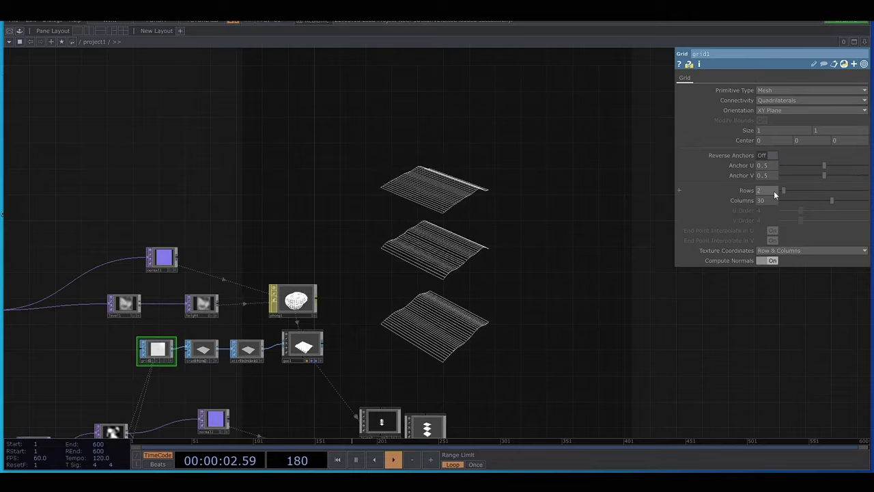
{"action": "left_click_drag", "start_coordinate": [774, 191], "coordinate": [797, 199]}
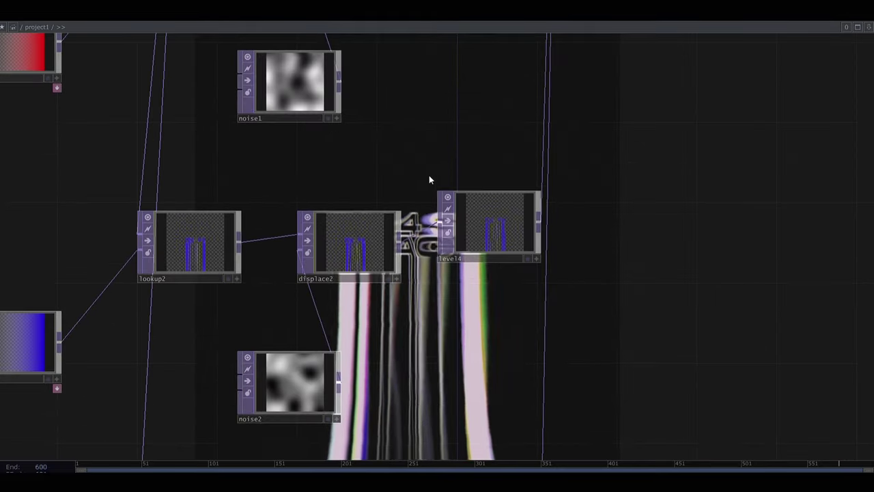
Step: Zoom through the textStretchRGB network's displace, level and blur nodes, then close blur1's parameters
{"action": "left_click_drag", "start_coordinate": [429, 175], "coordinate": [439, 336]}
{"action": "scroll", "coordinate": [439, 336], "scroll_direction": "down", "scroll_amount": 3}
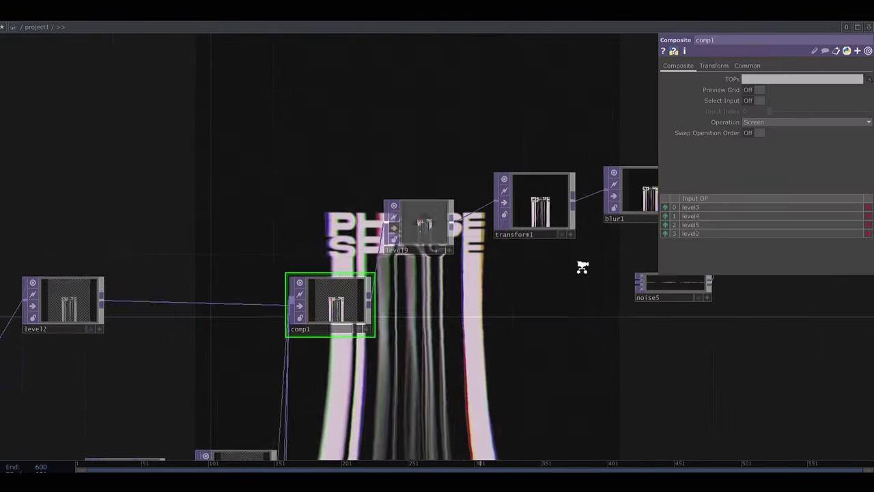
{"action": "scroll", "coordinate": [579, 264], "scroll_direction": "up", "scroll_amount": 2}
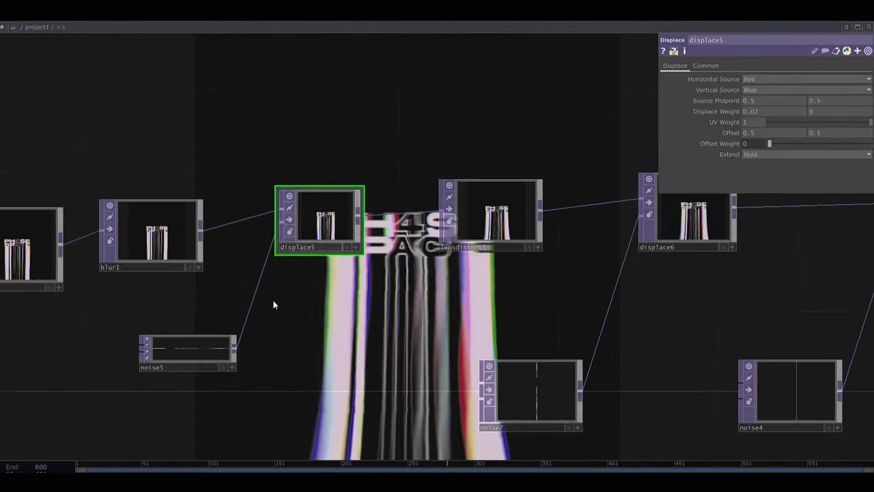
{"action": "scroll", "coordinate": [198, 362], "scroll_direction": "up", "scroll_amount": 5}
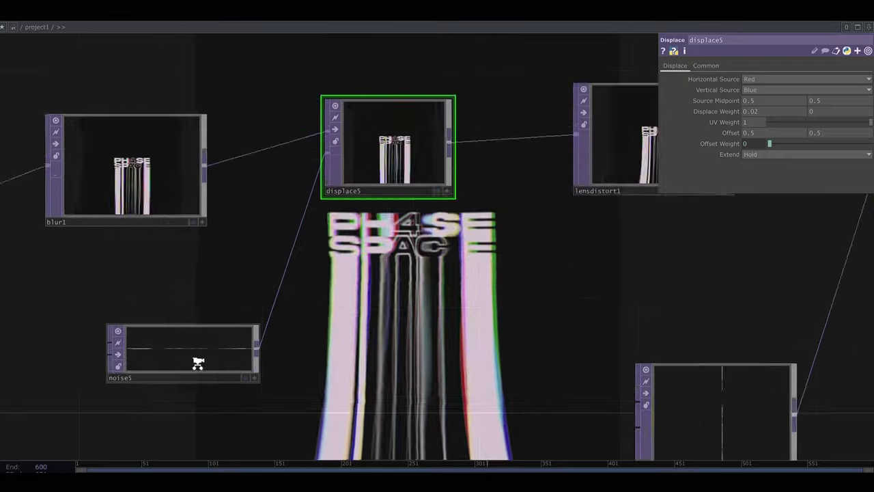
{"action": "scroll", "coordinate": [177, 366], "scroll_direction": "down", "scroll_amount": 5}
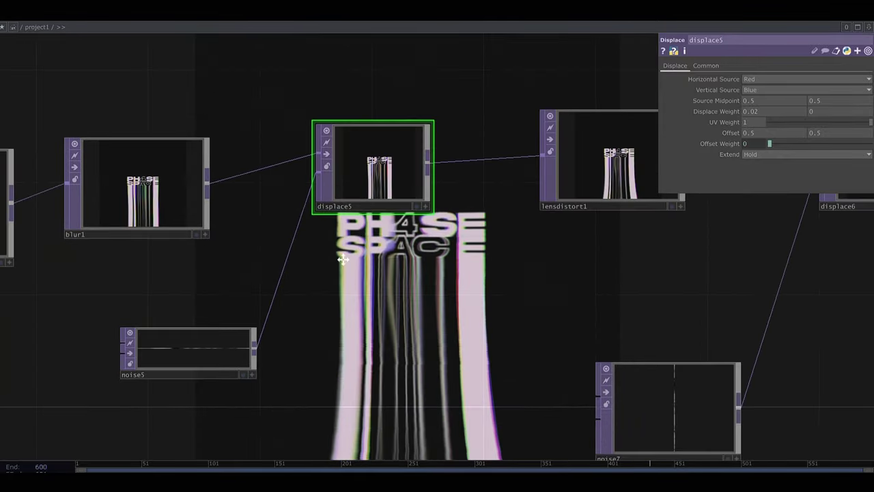
{"action": "left_click_drag", "start_coordinate": [336, 253], "coordinate": [548, 360]}
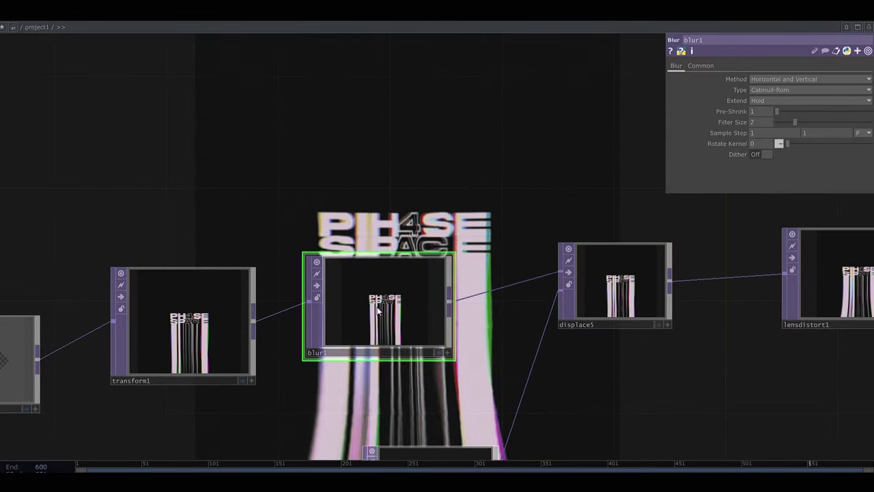
{"action": "scroll", "coordinate": [263, 281], "scroll_direction": "down", "scroll_amount": 5}
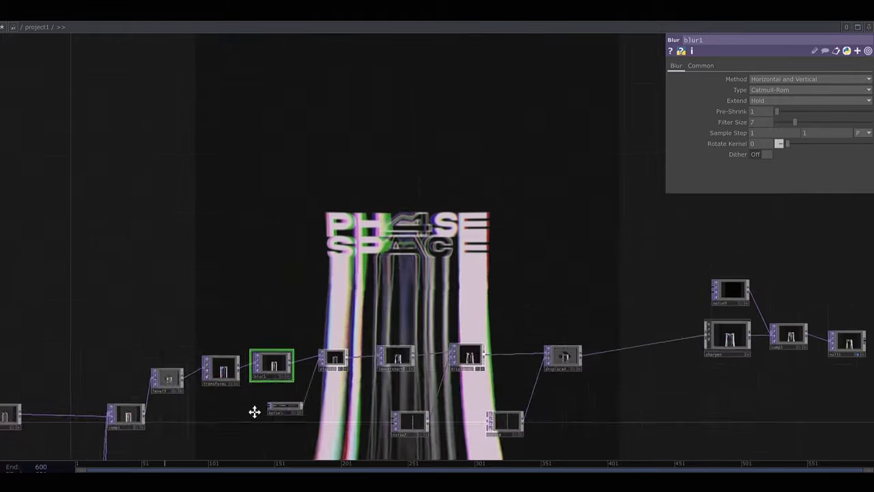
{"action": "key", "text": "p"}
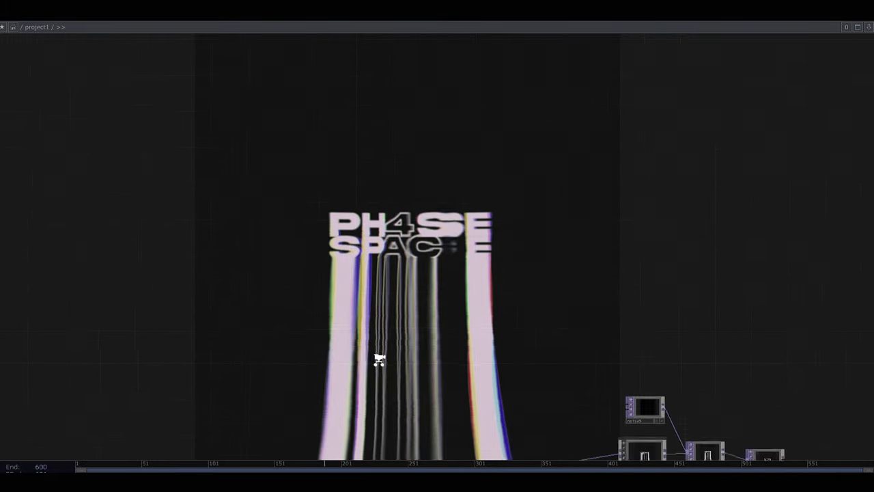
{"action": "scroll", "coordinate": [378, 348], "scroll_direction": "down", "scroll_amount": 5}
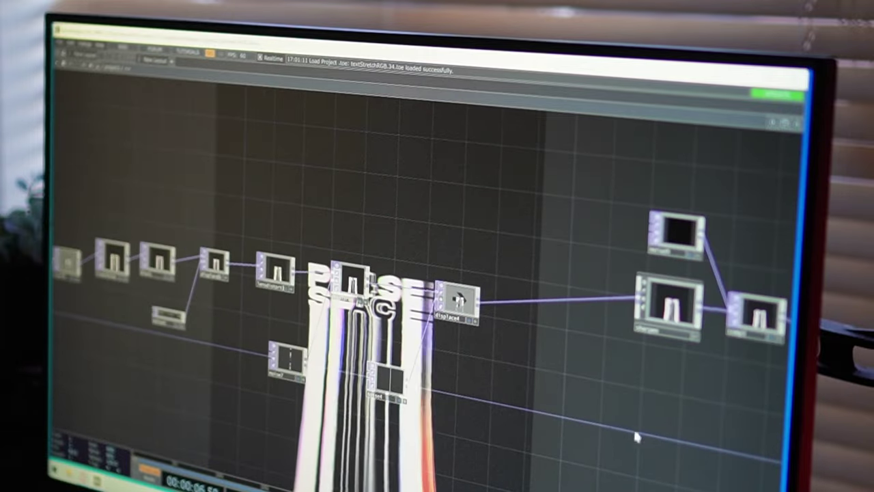
{"action": "left_click_drag", "start_coordinate": [633, 433], "coordinate": [483, 442]}
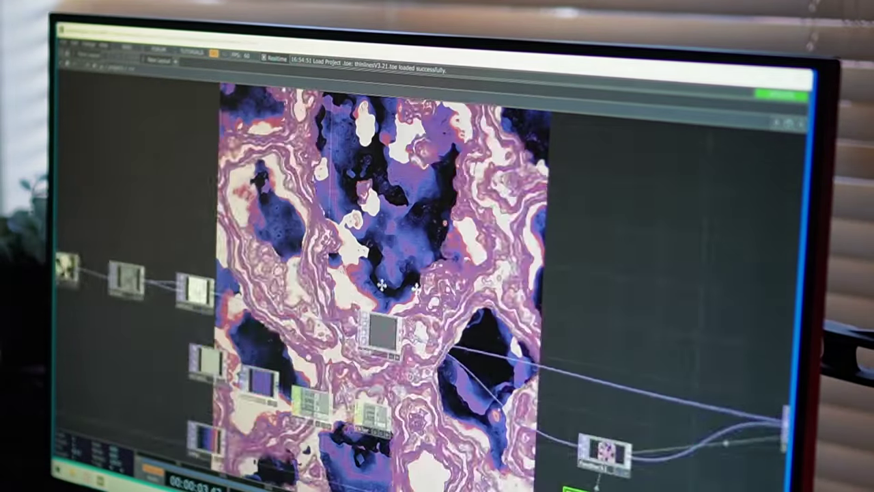
{"action": "left_click_drag", "start_coordinate": [511, 297], "coordinate": [517, 334]}
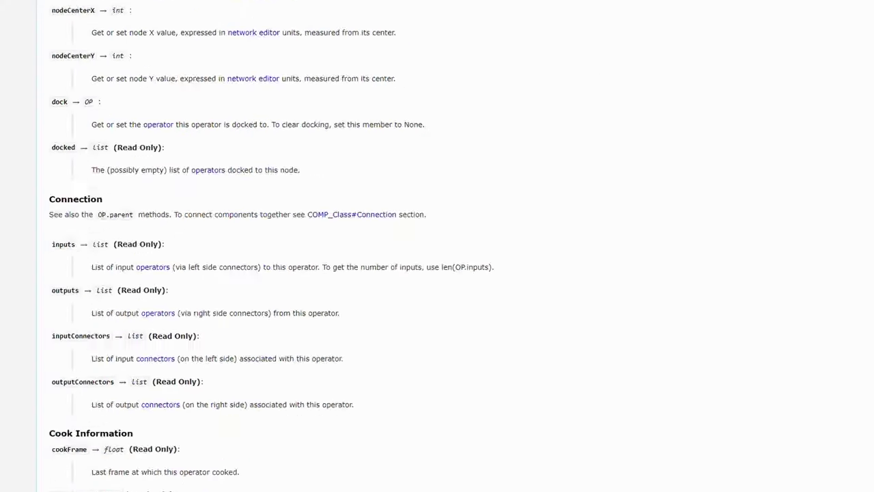
{"action": "scroll", "coordinate": [437, 246], "scroll_direction": "down", "scroll_amount": 20}
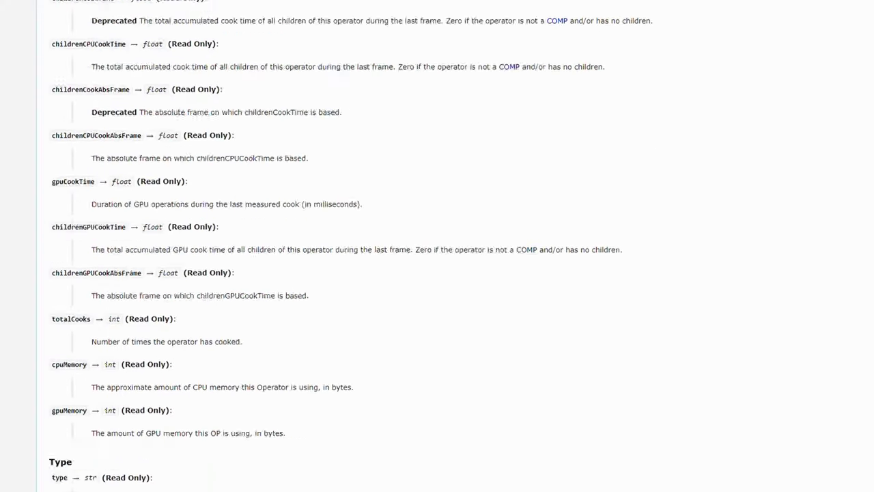
{"action": "scroll", "coordinate": [438, 246], "scroll_direction": "down", "scroll_amount": 20}
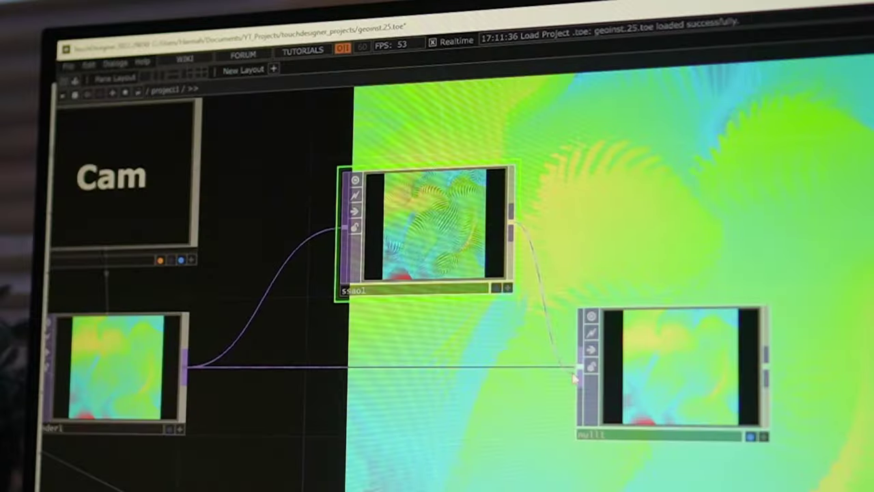
{"action": "left_click", "coordinate": [574, 377]}
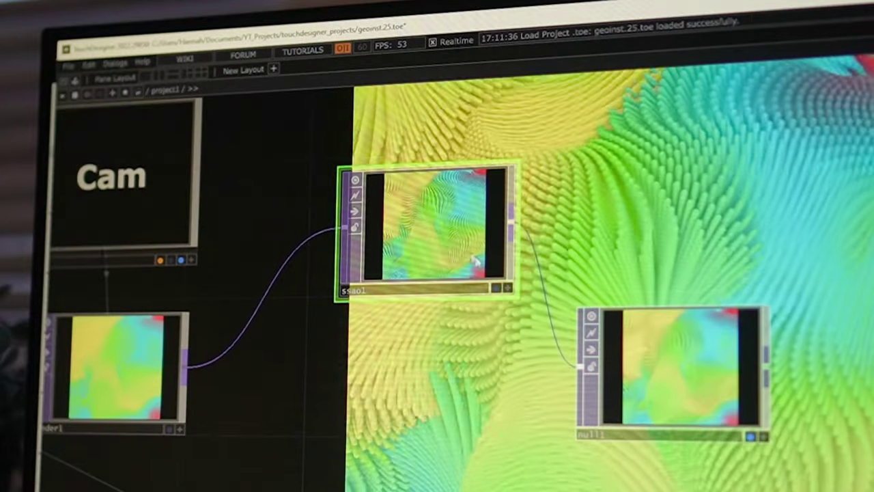
{"action": "left_click_drag", "start_coordinate": [459, 267], "coordinate": [424, 369]}
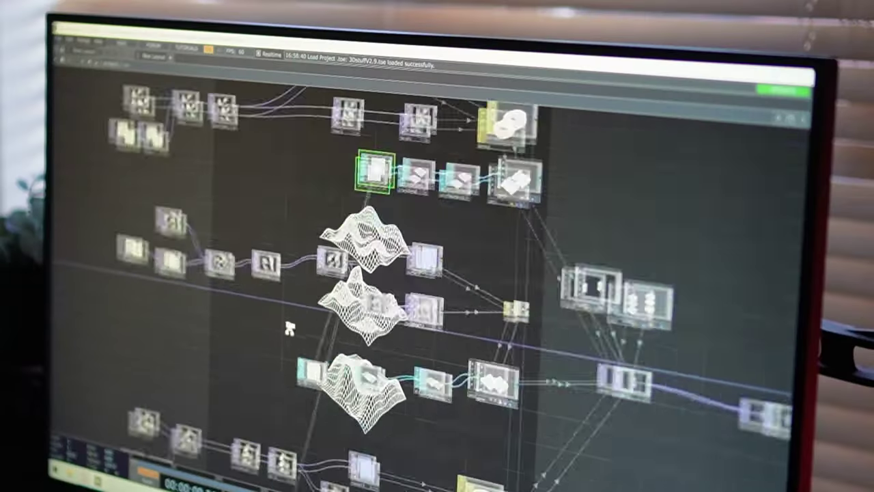
{"action": "scroll", "coordinate": [289, 328], "scroll_direction": "up", "scroll_amount": 5}
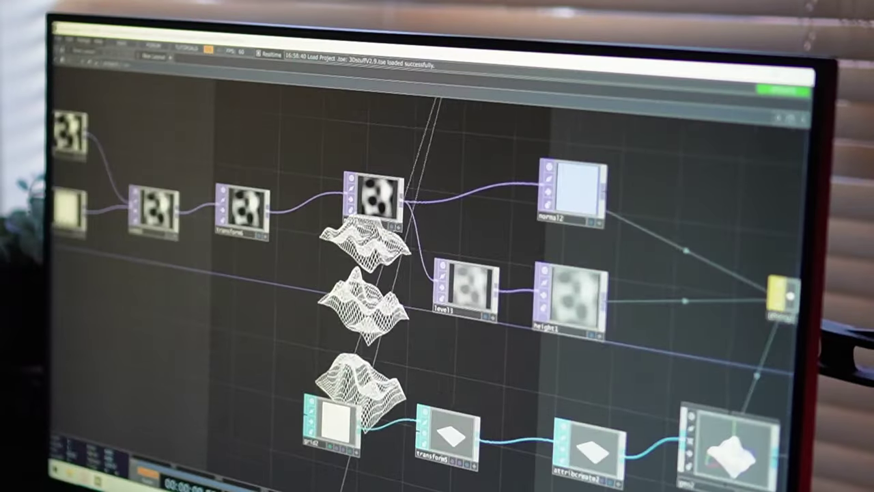
{"action": "scroll", "coordinate": [276, 256], "scroll_direction": "down", "scroll_amount": 6}
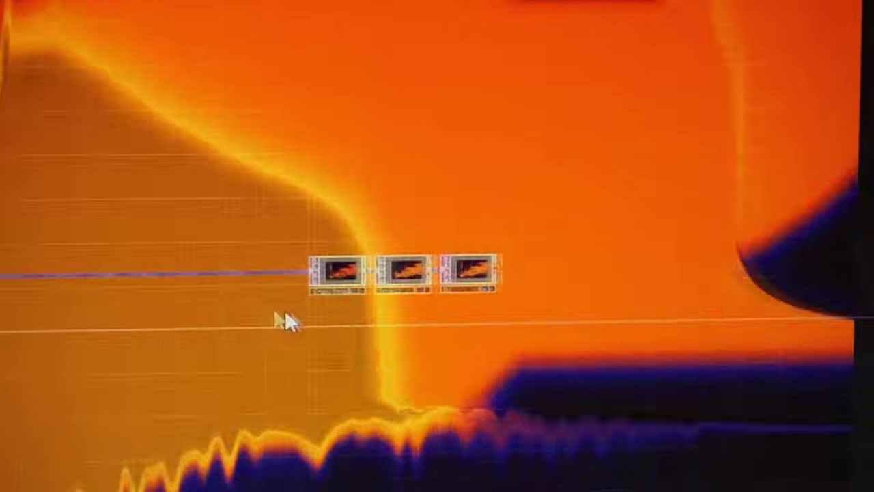
{"action": "scroll", "coordinate": [390, 351], "scroll_direction": "up", "scroll_amount": 8}
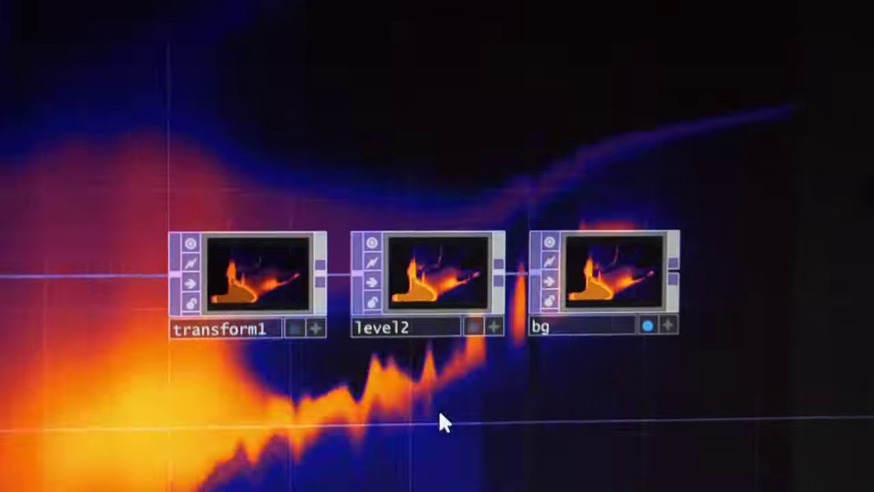